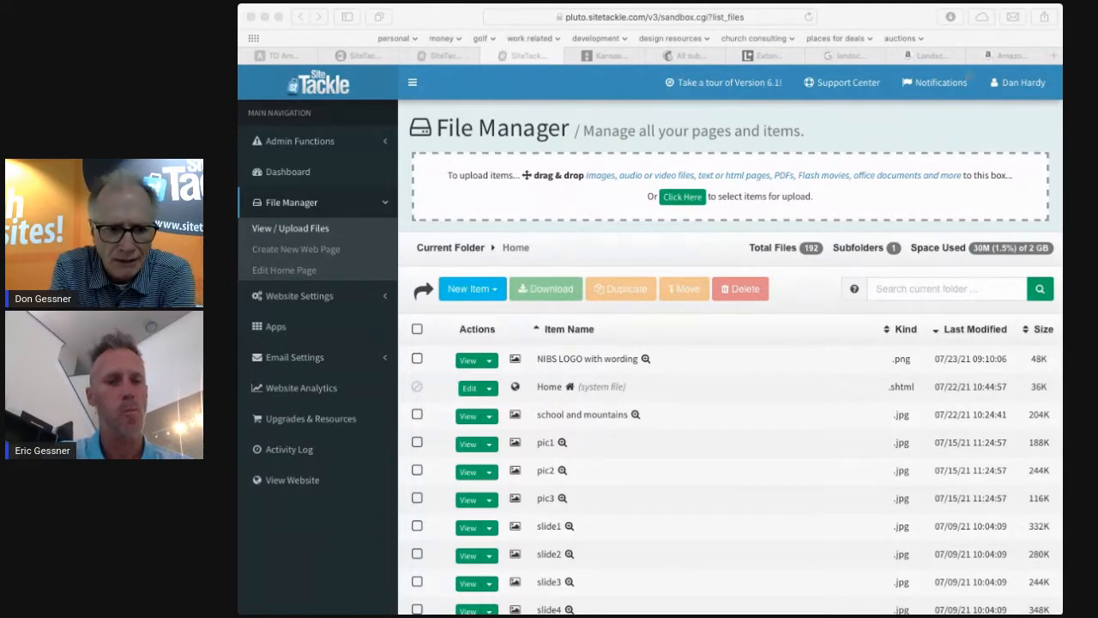
left_click(297, 40)
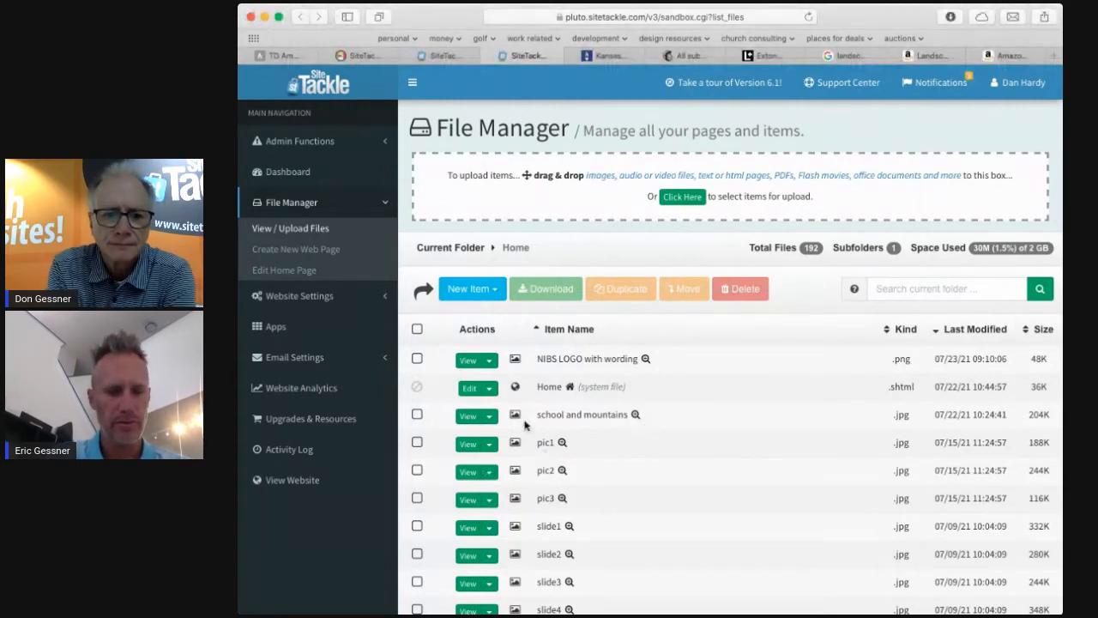
scroll(525, 424, "down", 2)
scroll(525, 424, "up", 2)
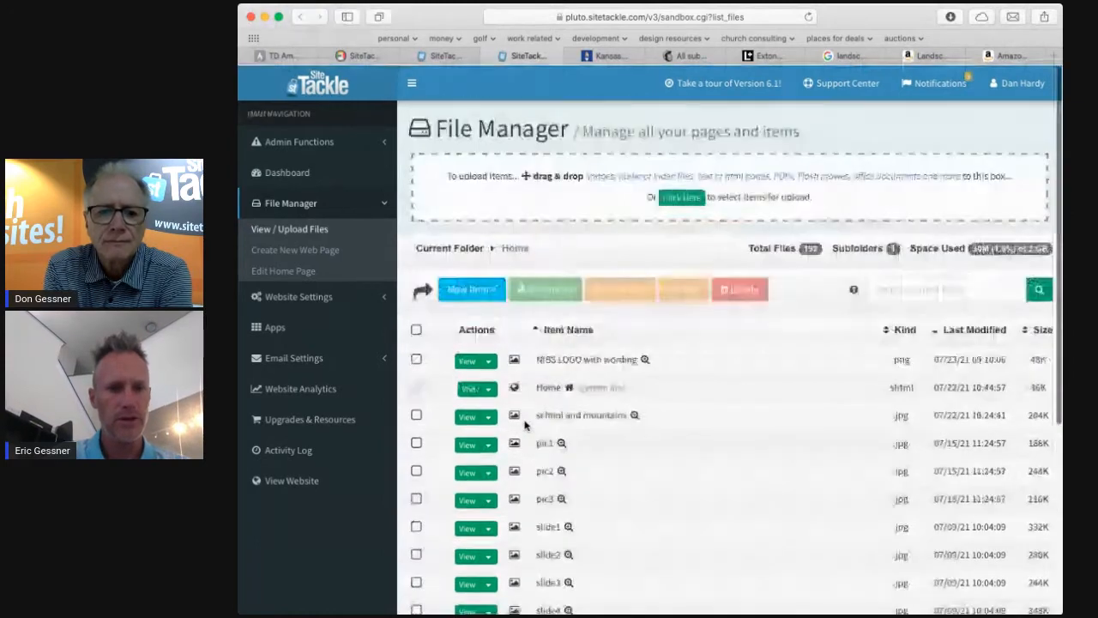
Create a new web page from the File Manager's new item options.
left_click(471, 288)
left_click(503, 316)
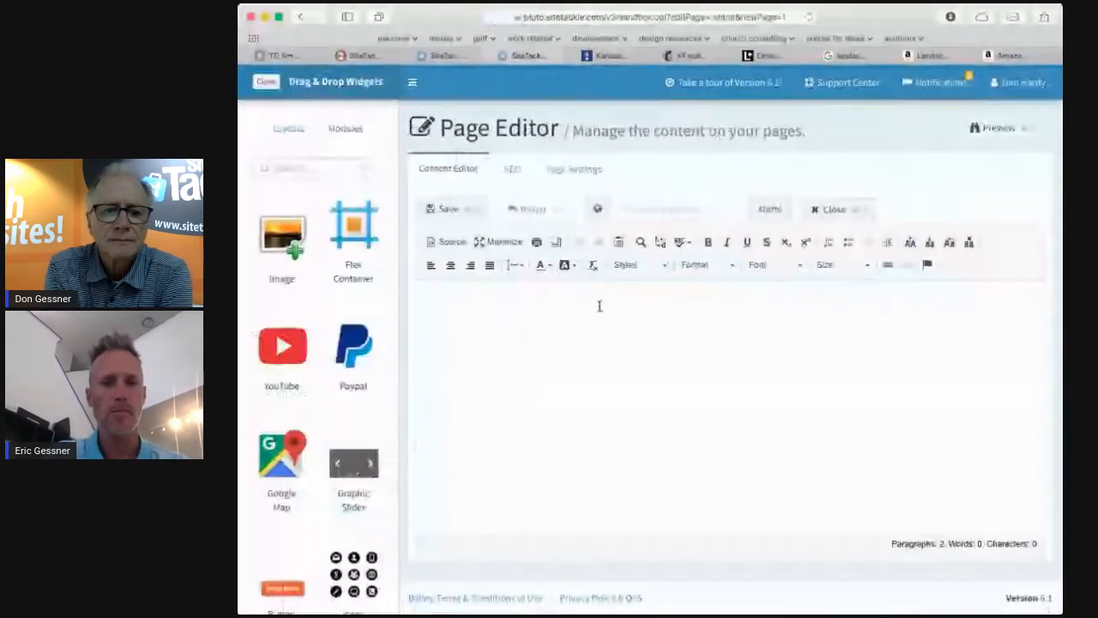
left_click(661, 208)
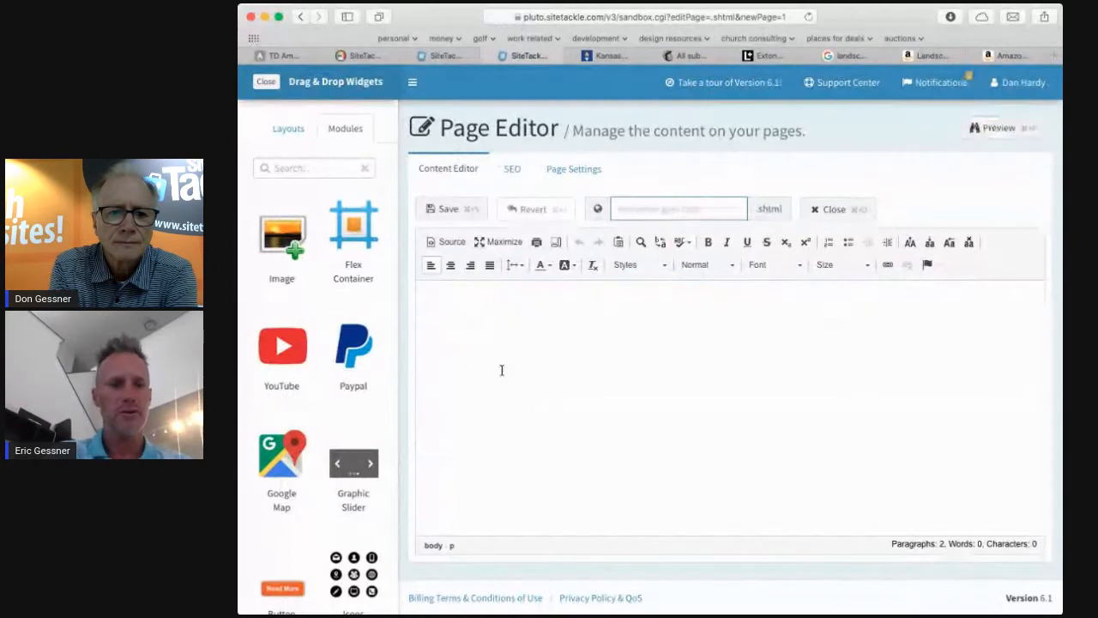
Preview the blank new page, browse the site's home page in the preview, then close the preview tab.
left_click(995, 128)
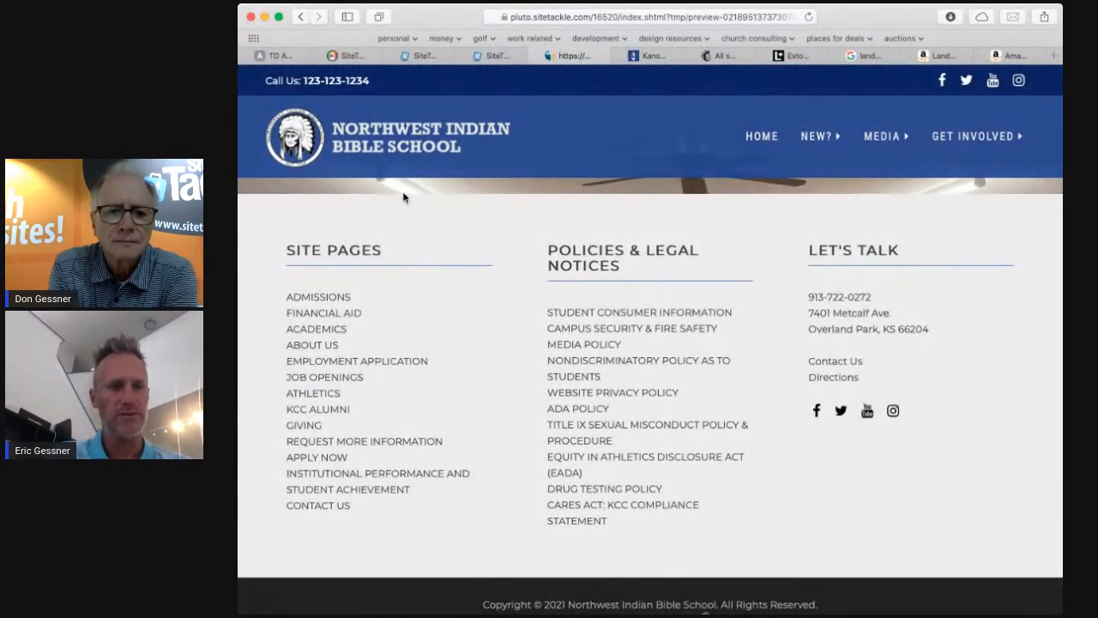
mouse_move(923, 103)
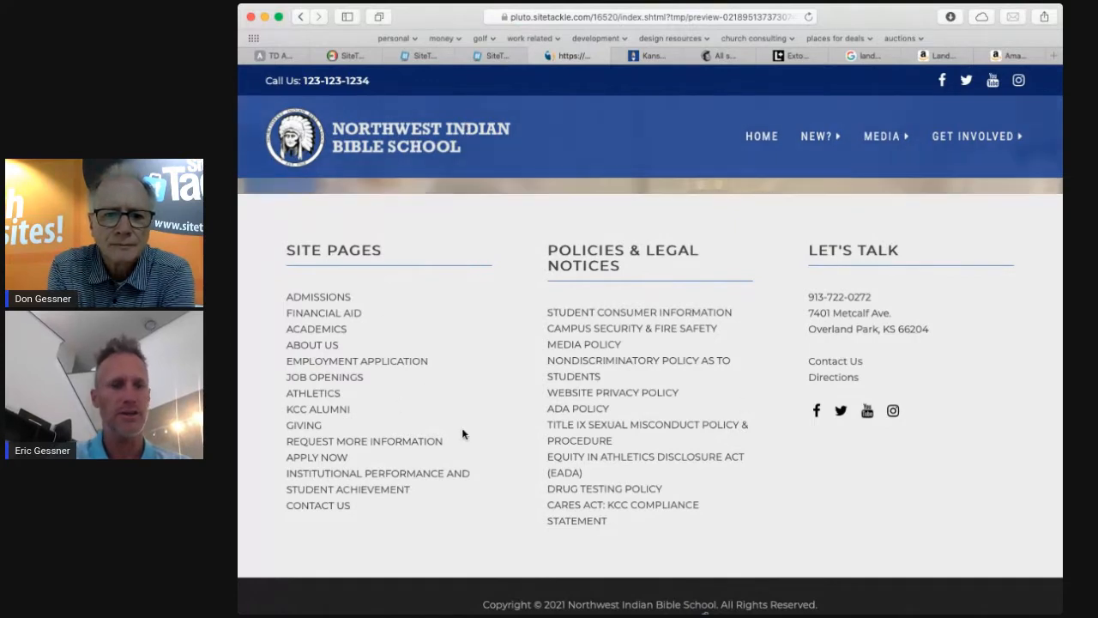
left_click(764, 138)
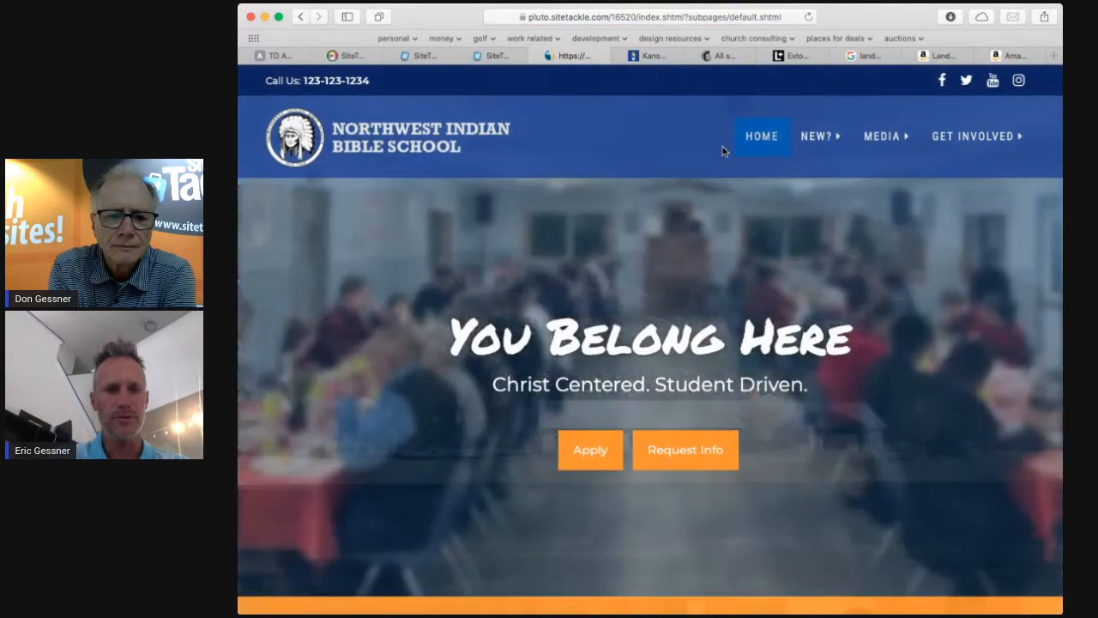
scroll(576, 284, "down", 6)
scroll(576, 284, "down", 15)
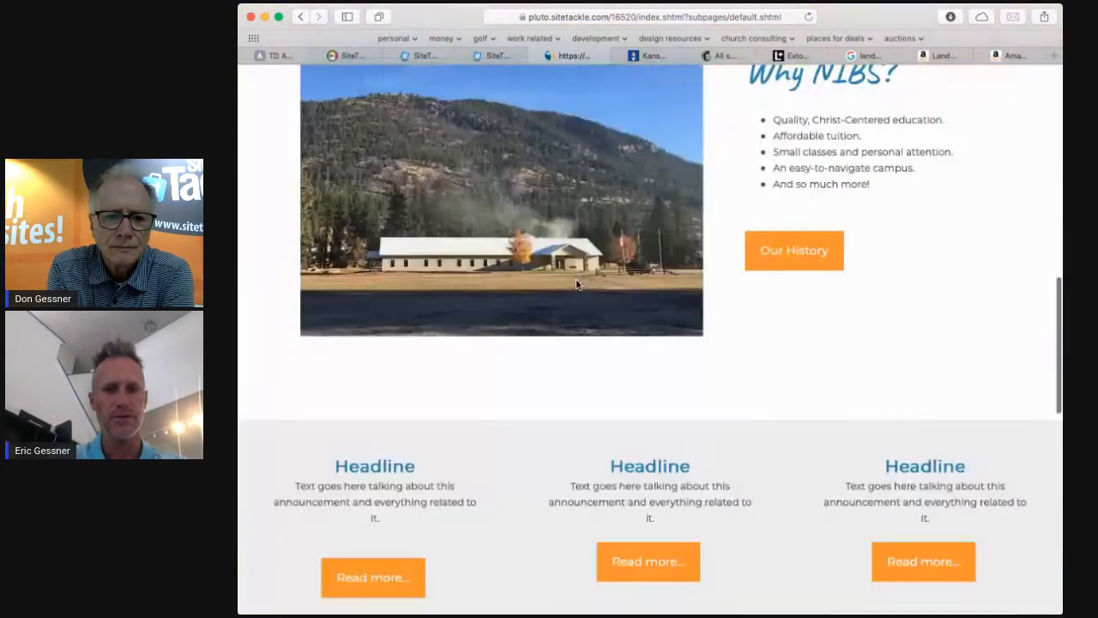
scroll(576, 284, "up", 20)
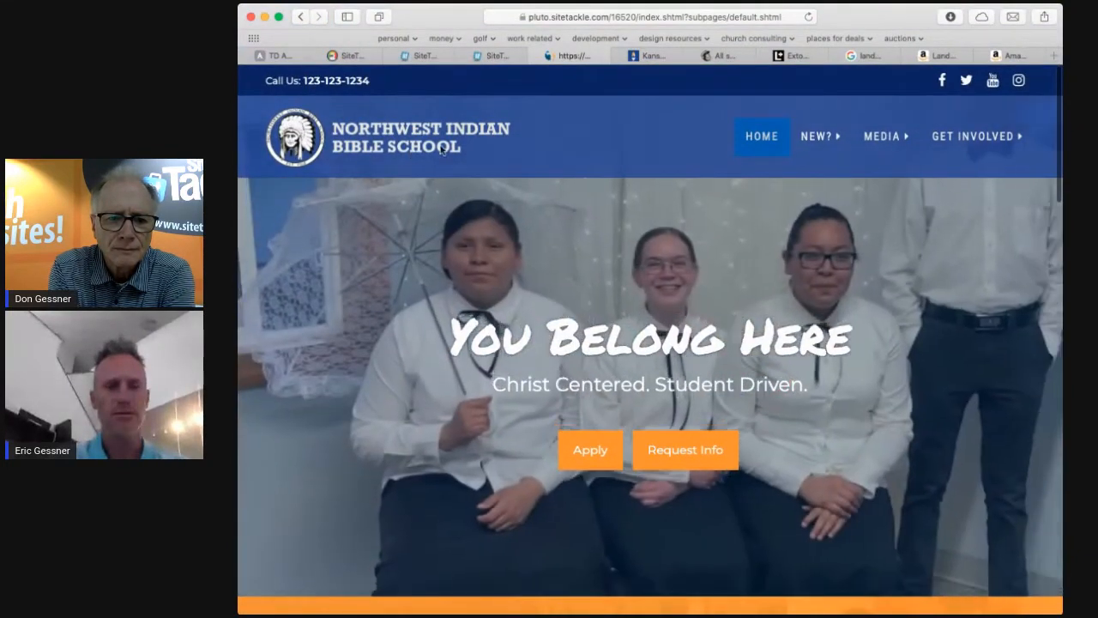
left_click(298, 18)
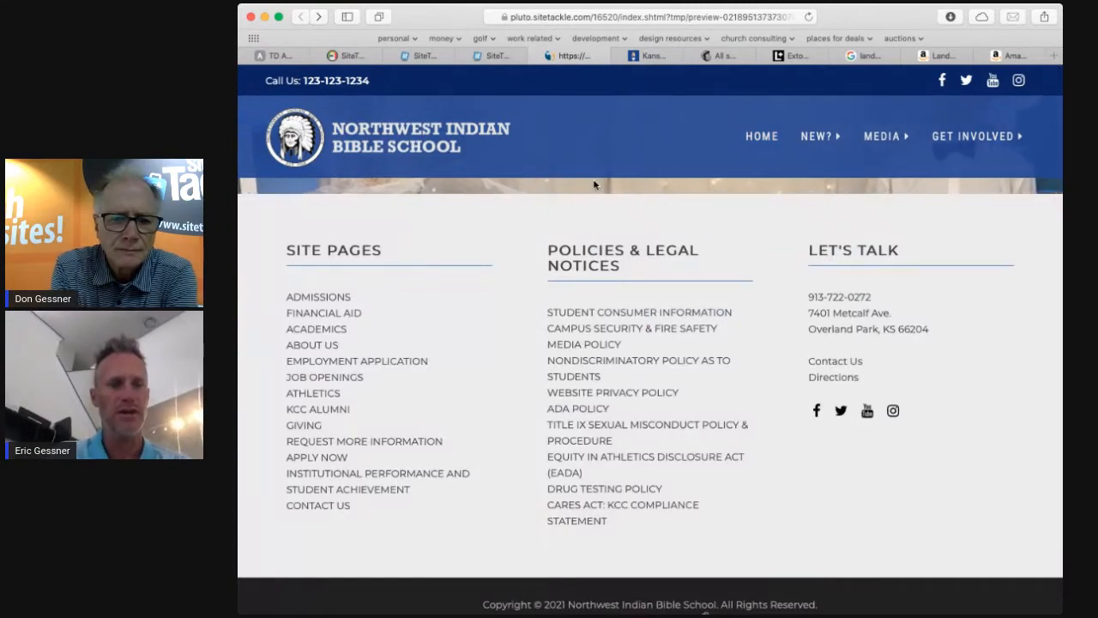
key("super+w")
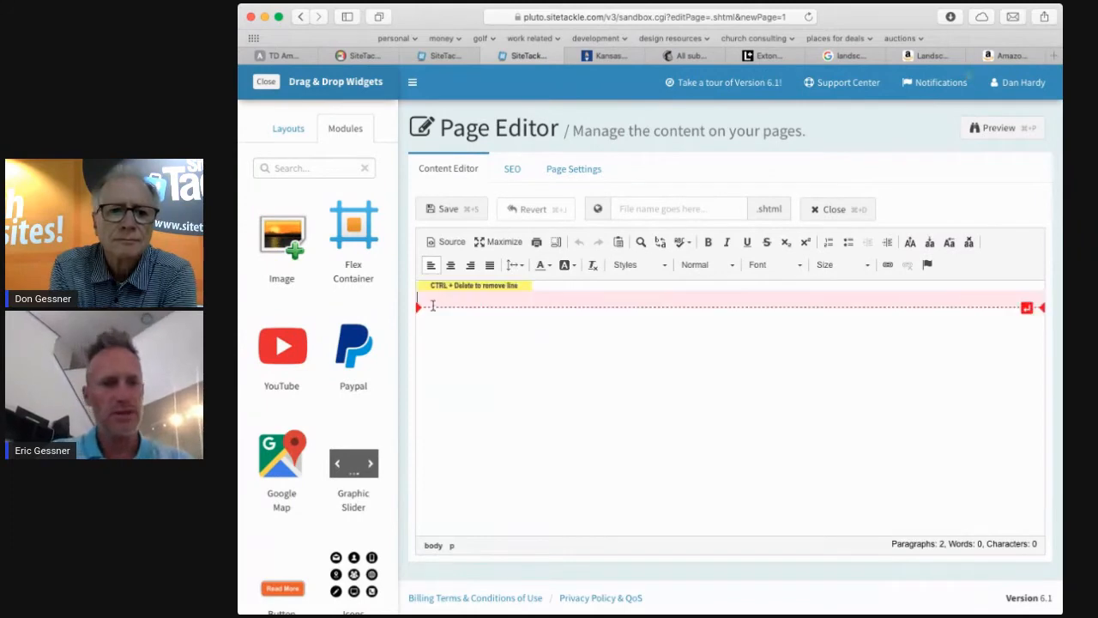
Browse the page layouts and insert the Large Feature Left layout into the page content.
left_click(289, 129)
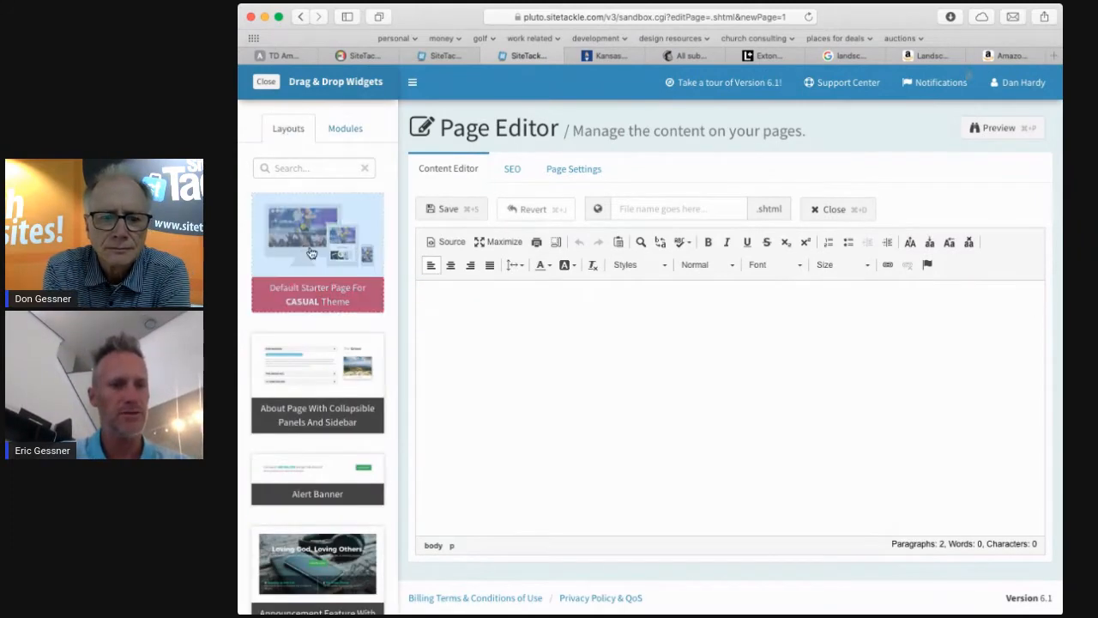
scroll(317, 313, "down", 15)
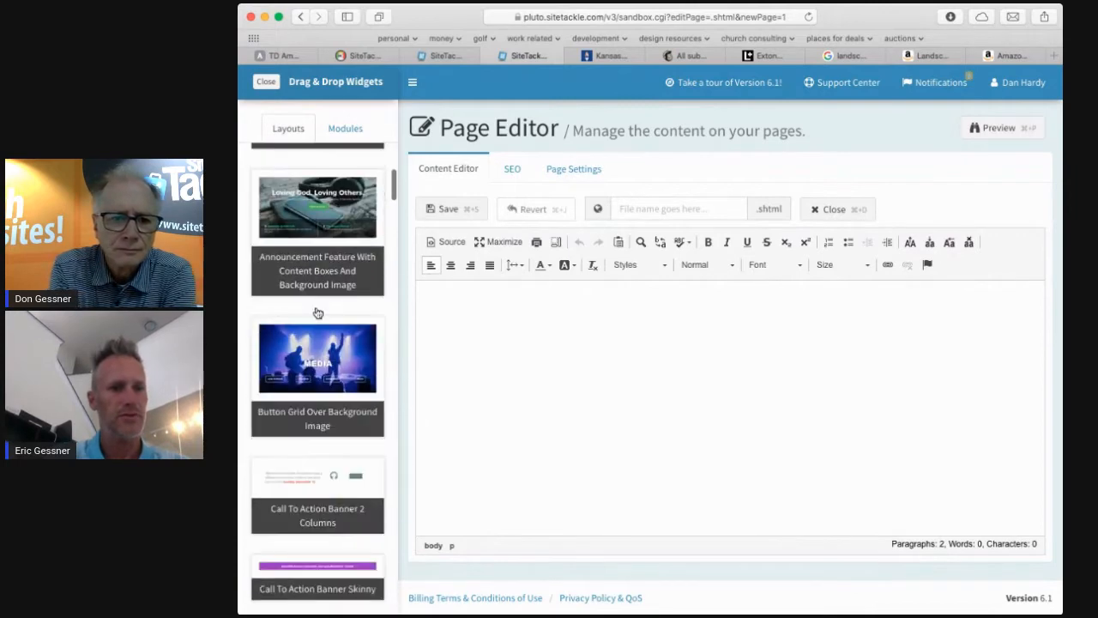
scroll(317, 312, "down", 15)
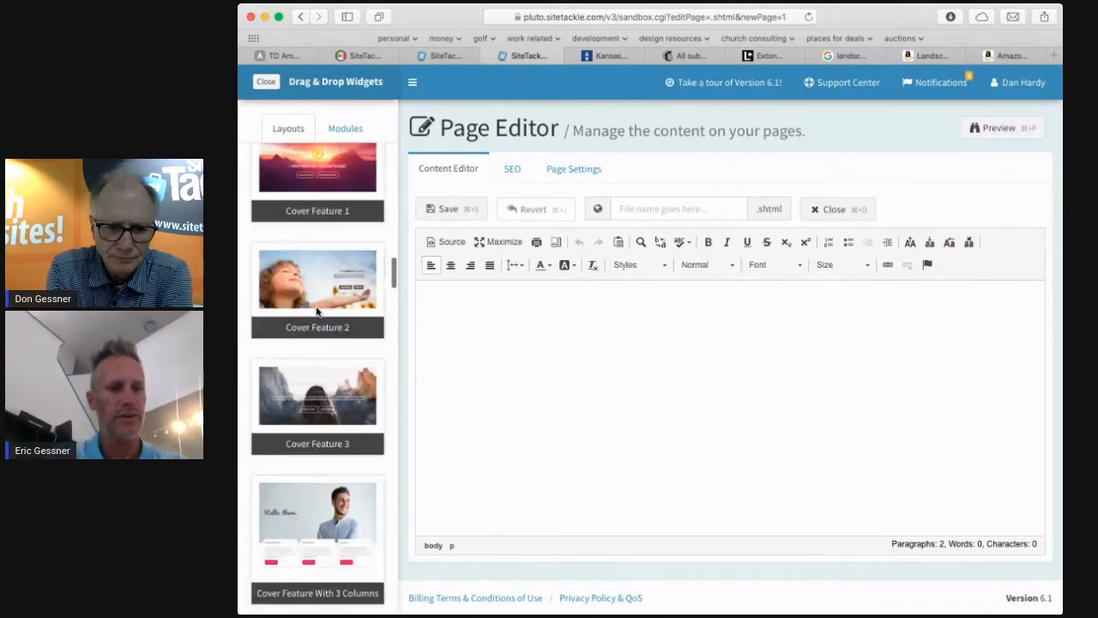
scroll(316, 313, "down", 15)
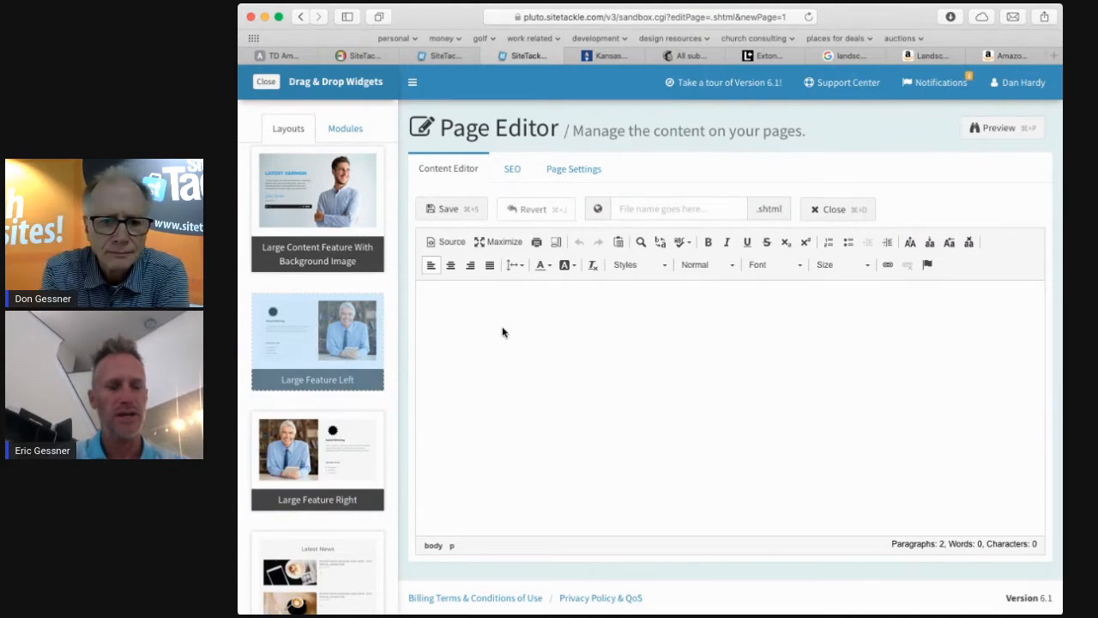
left_click_drag(503, 346, 504, 347)
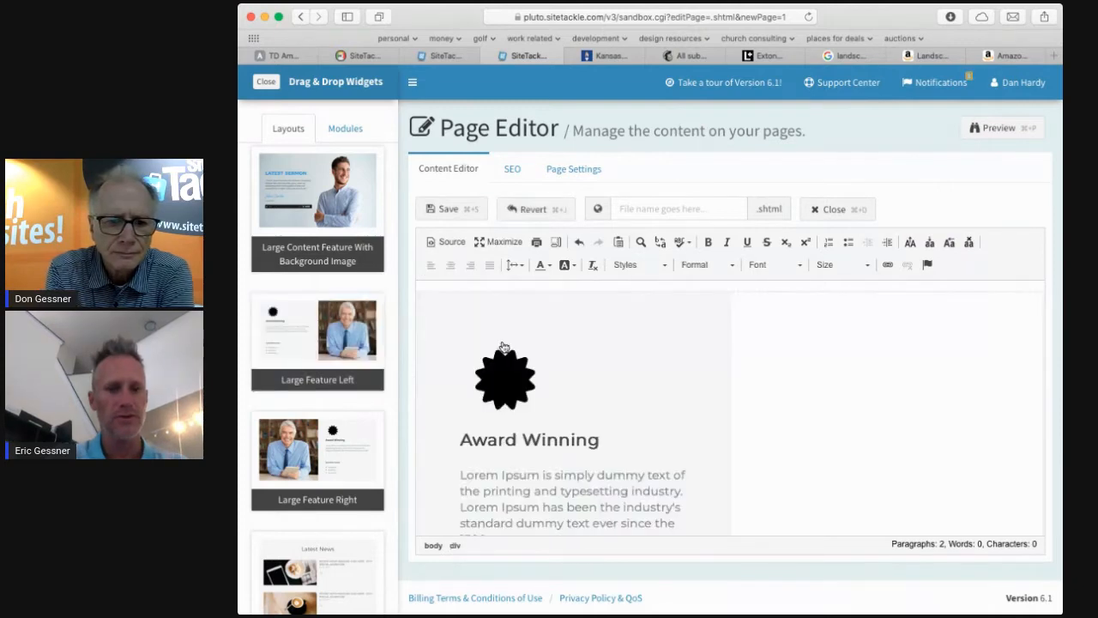
Open the icon settings for the layout's badge icon and cancel without changes.
scroll(652, 387, "down", 3)
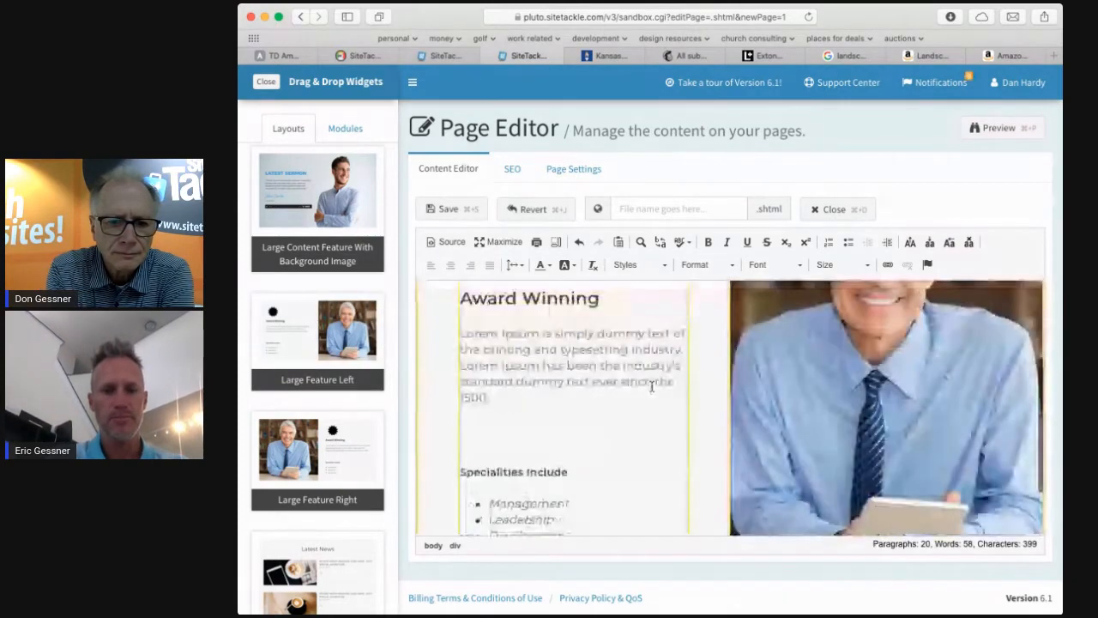
scroll(652, 387, "up", 1)
scroll(652, 387, "up", 2)
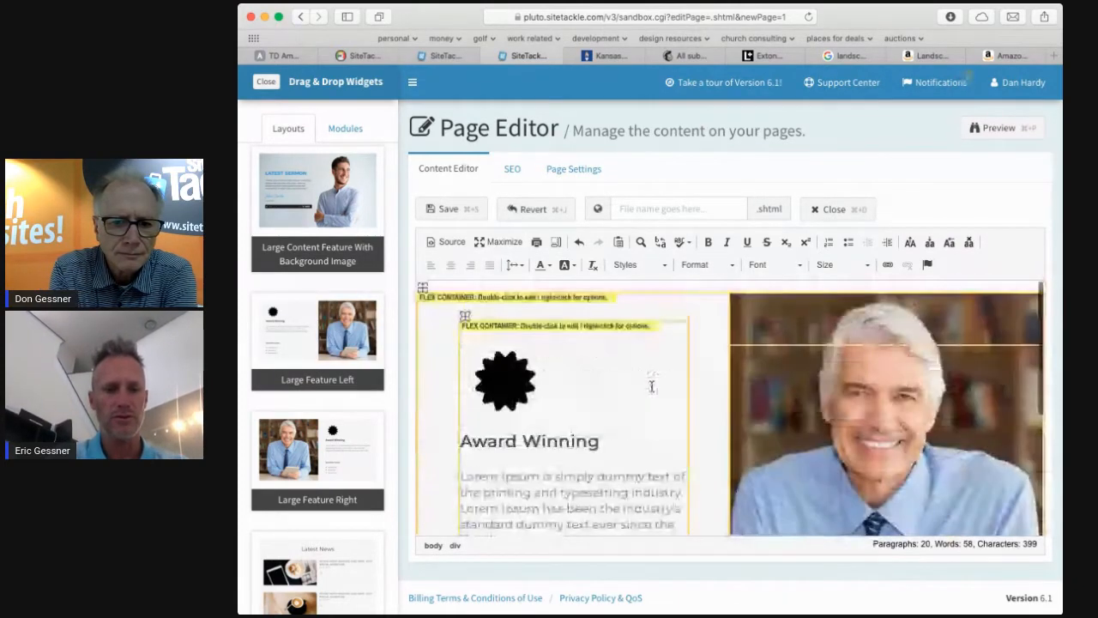
double_click(507, 379)
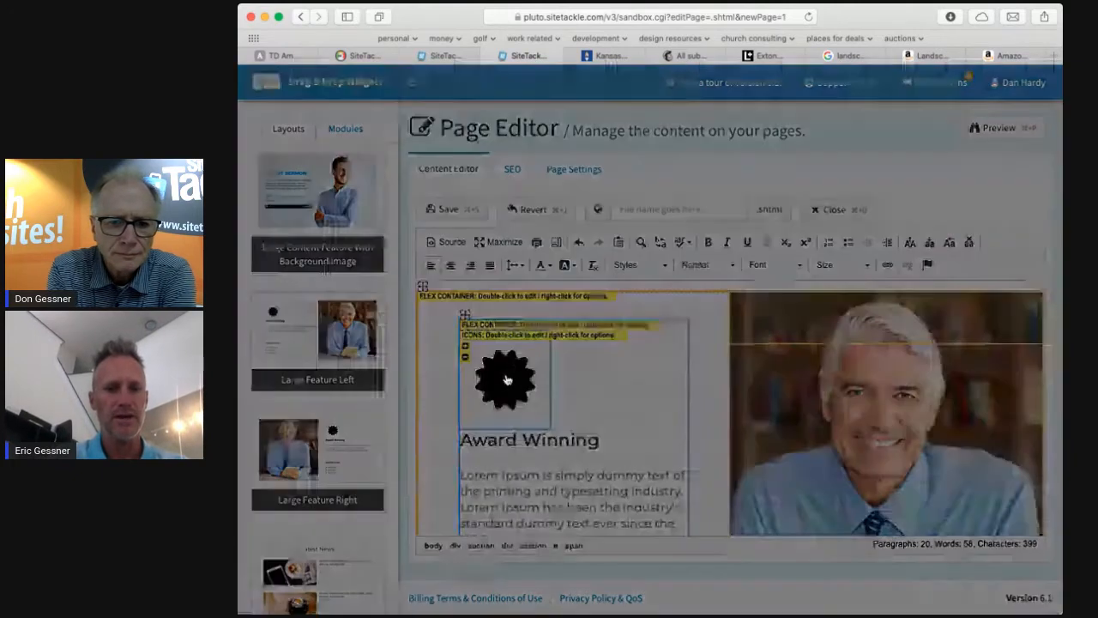
scroll(506, 379, "down", 3)
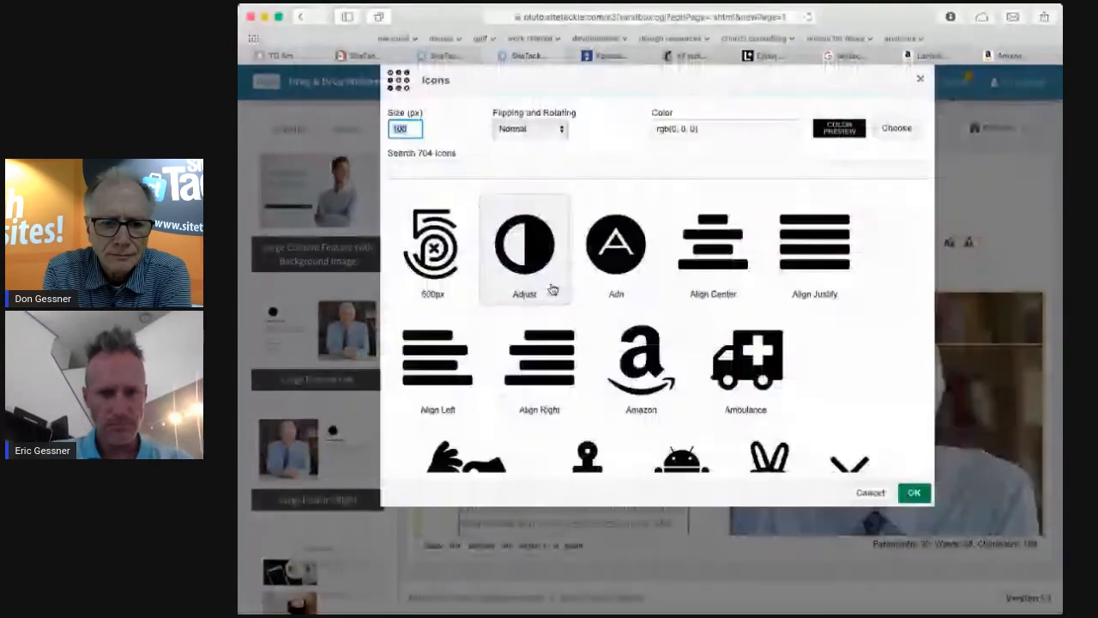
left_click(868, 494)
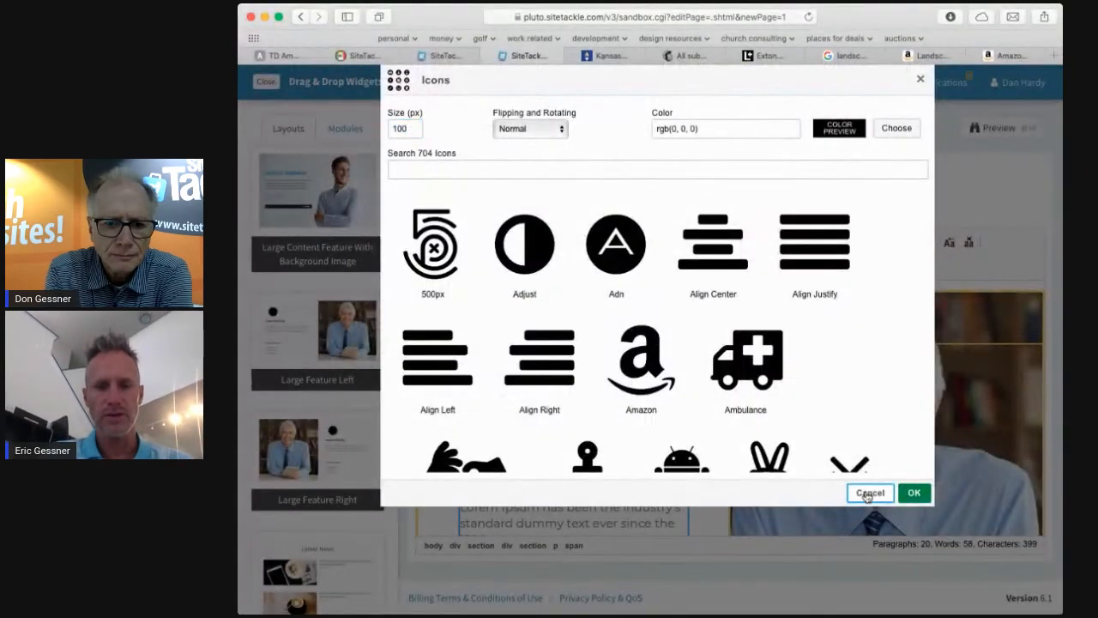
Open the flex container's settings and cancel without changes.
double_click(846, 389)
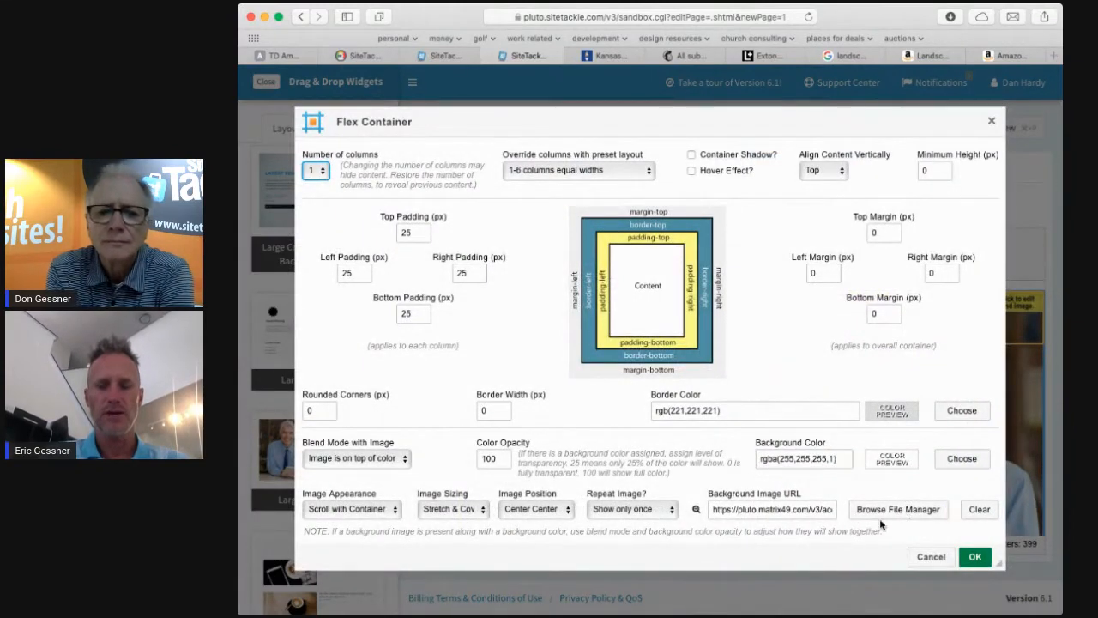
left_click(926, 562)
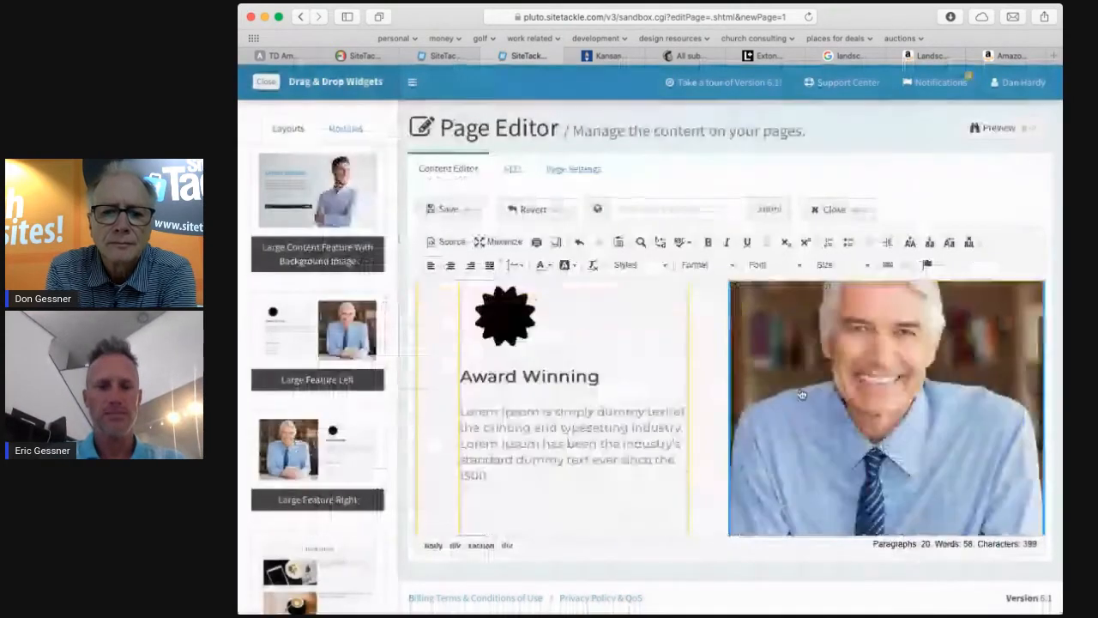
Preview the page with the inserted layout, scroll through it, and close the preview tab.
scroll(802, 394, "down", 3)
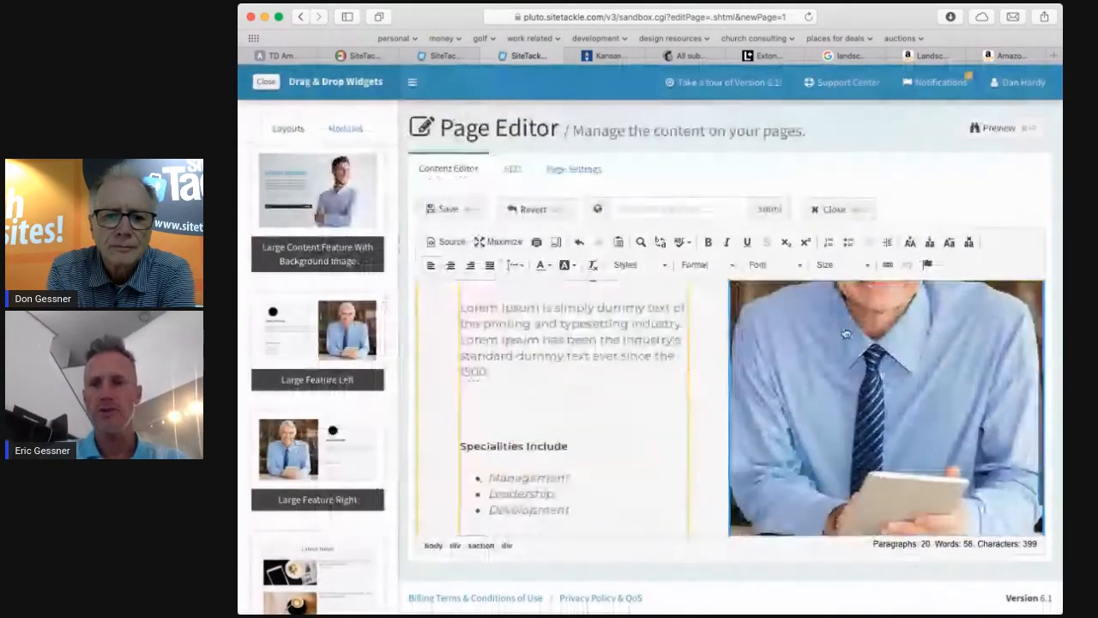
left_click(995, 129)
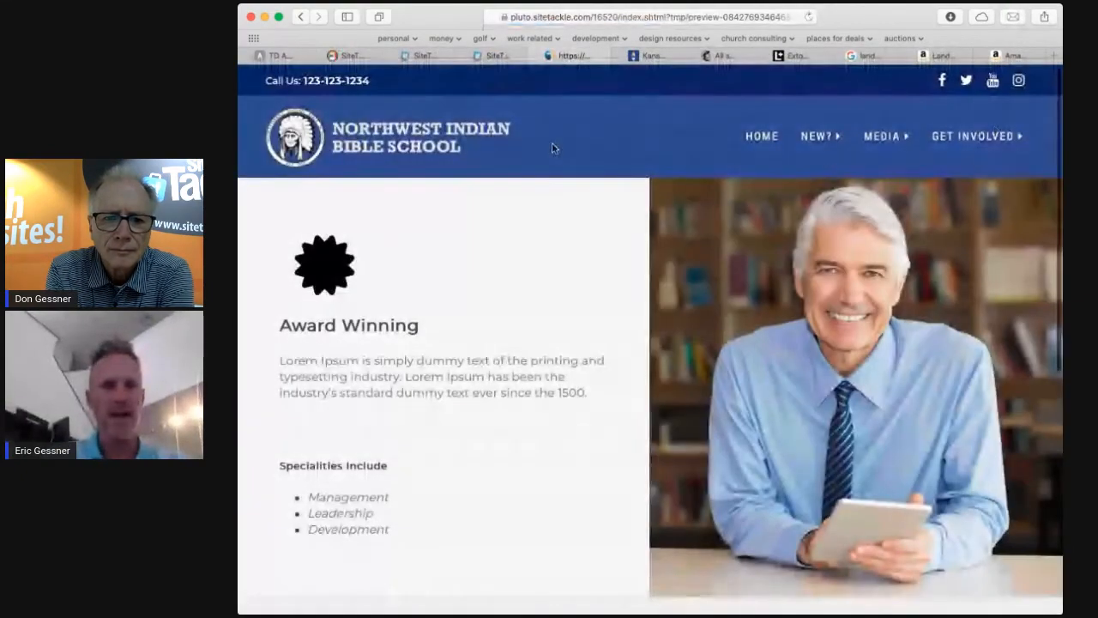
scroll(553, 148, "down", 6)
scroll(552, 149, "up", 6)
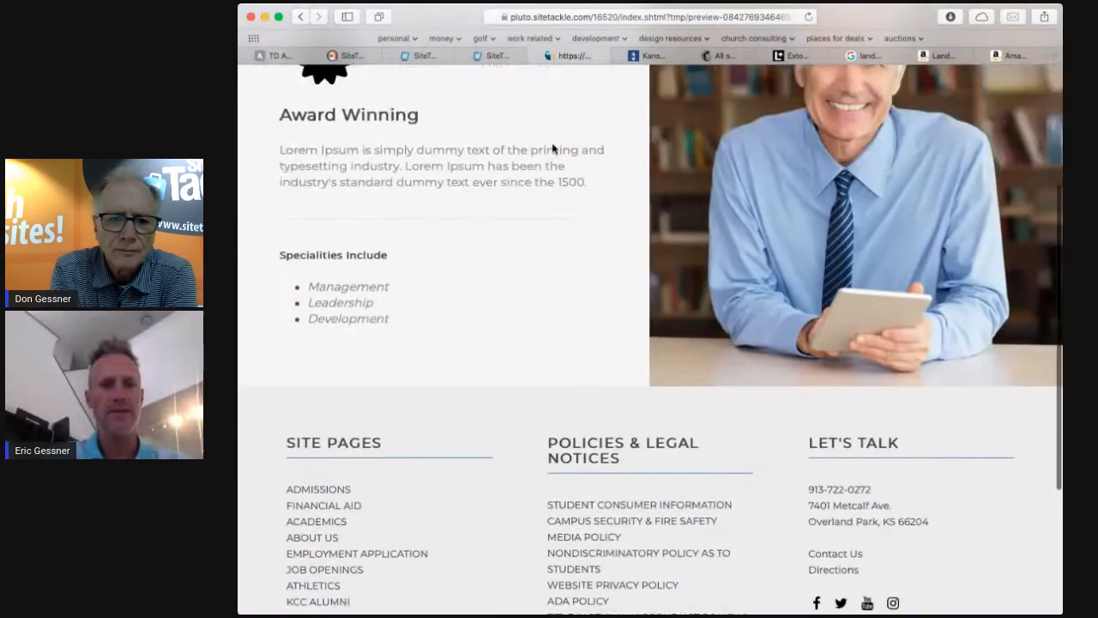
scroll(553, 148, "down", 6)
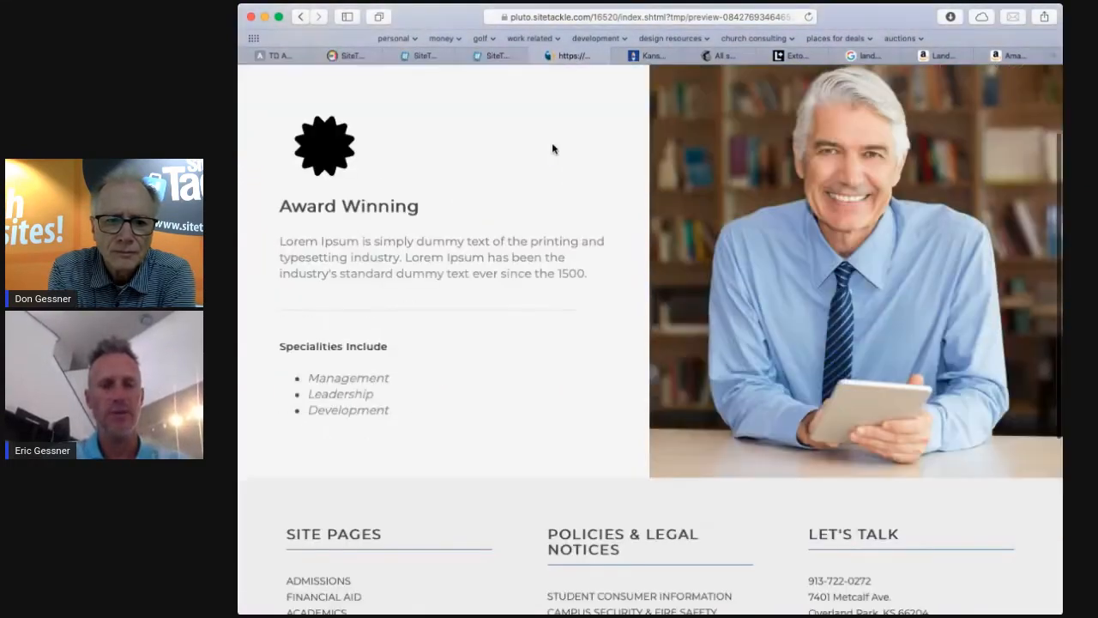
scroll(553, 148, "up", 6)
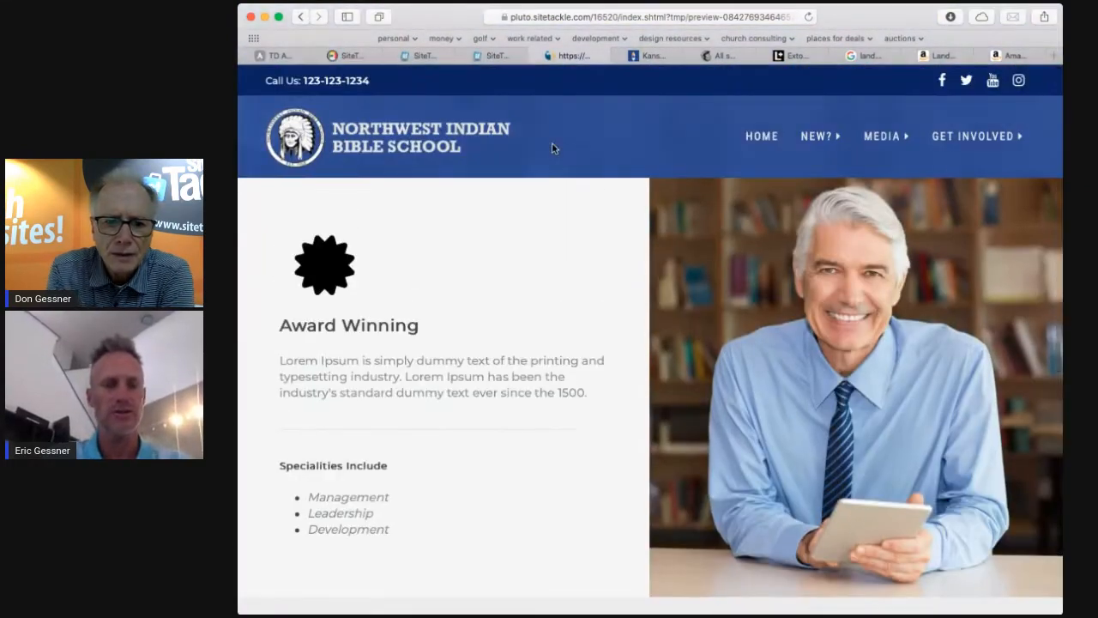
scroll(552, 148, "down", 3)
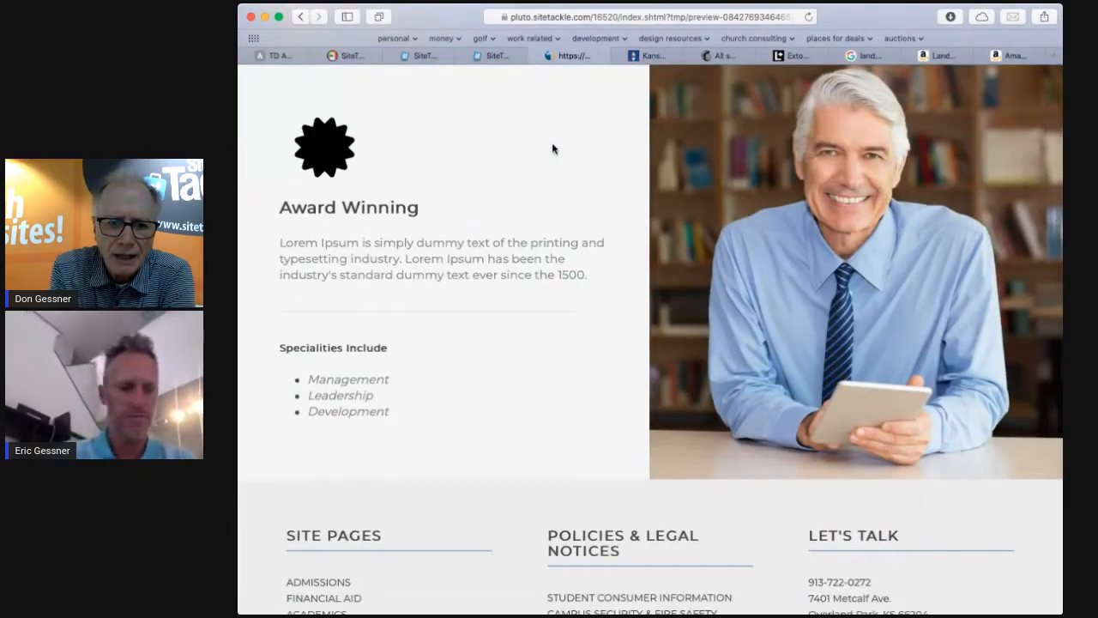
key("super+w")
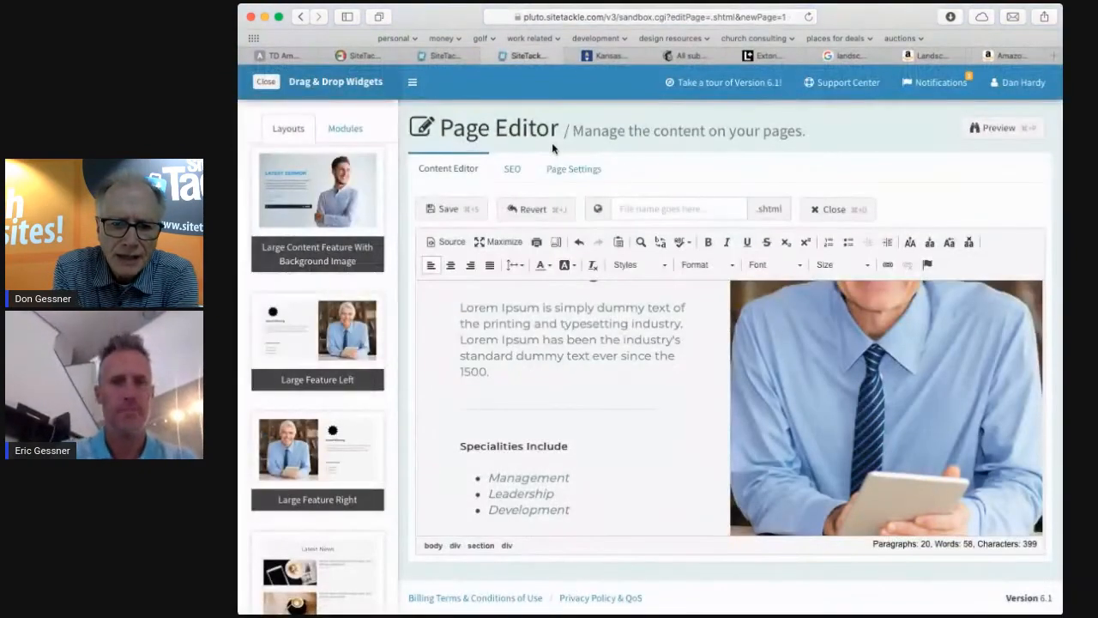
Browse further down the list of available page layouts.
scroll(318, 393, "down", 5)
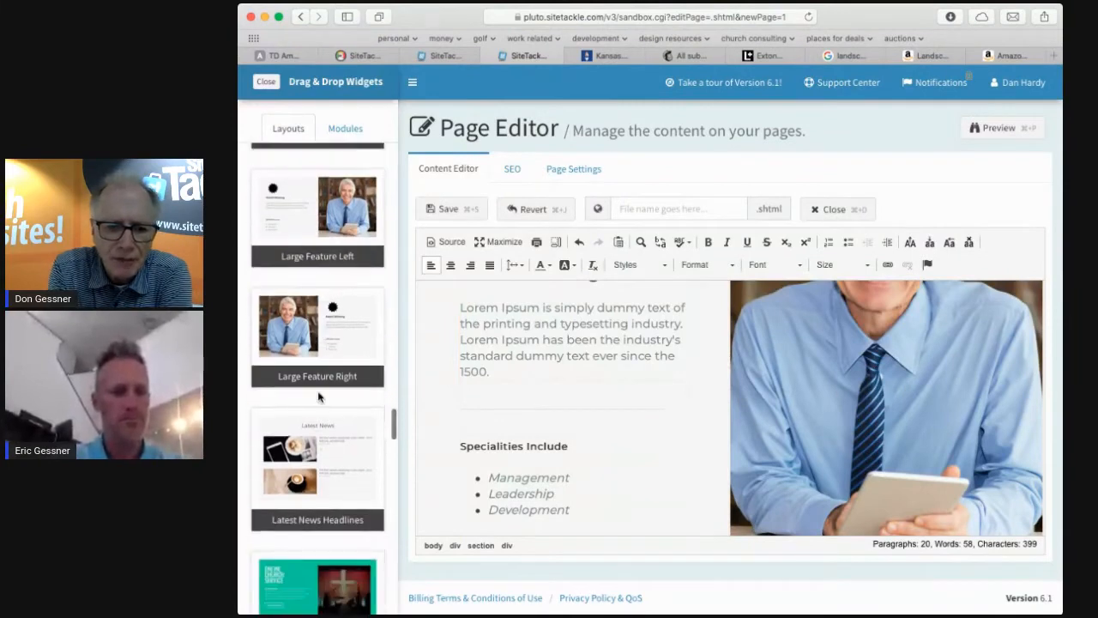
scroll(319, 394, "down", 3)
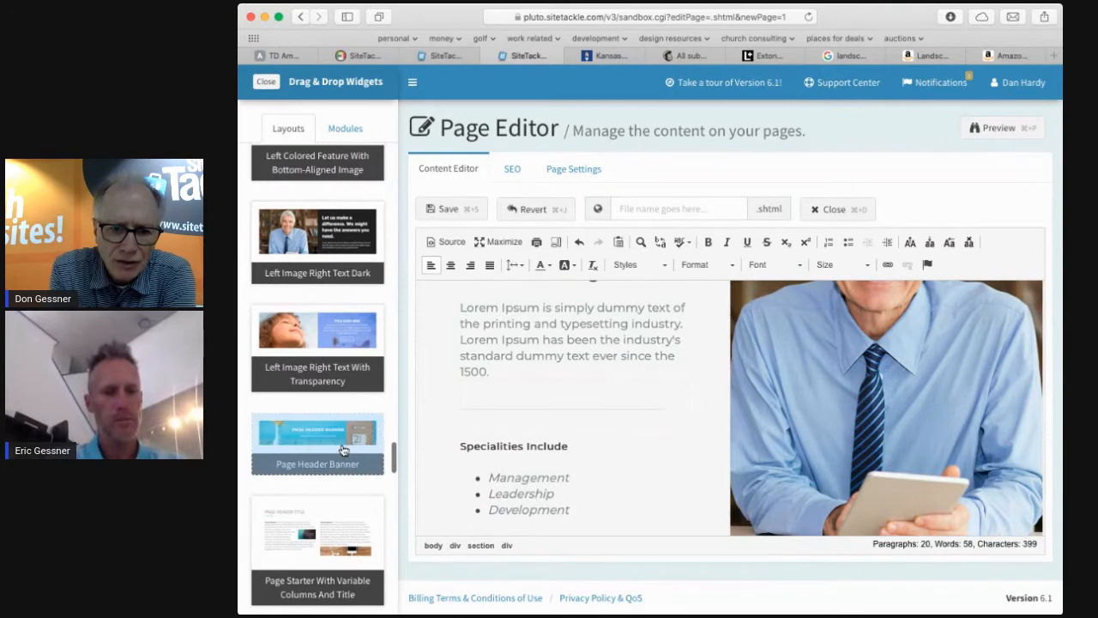
scroll(343, 449, "down", 6)
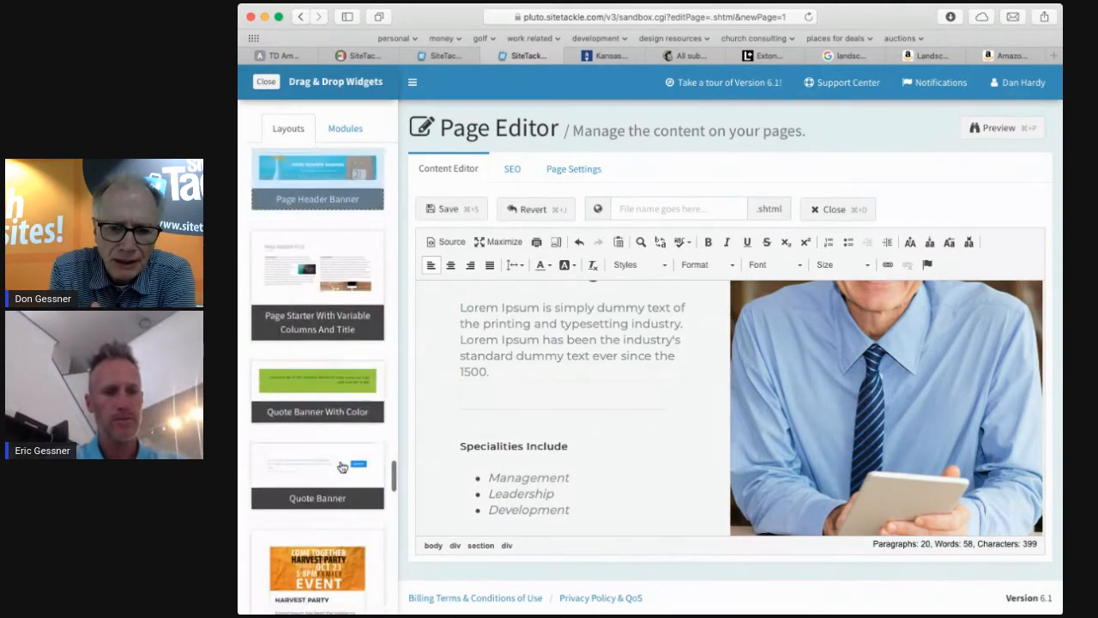
scroll(343, 466, "down", 3)
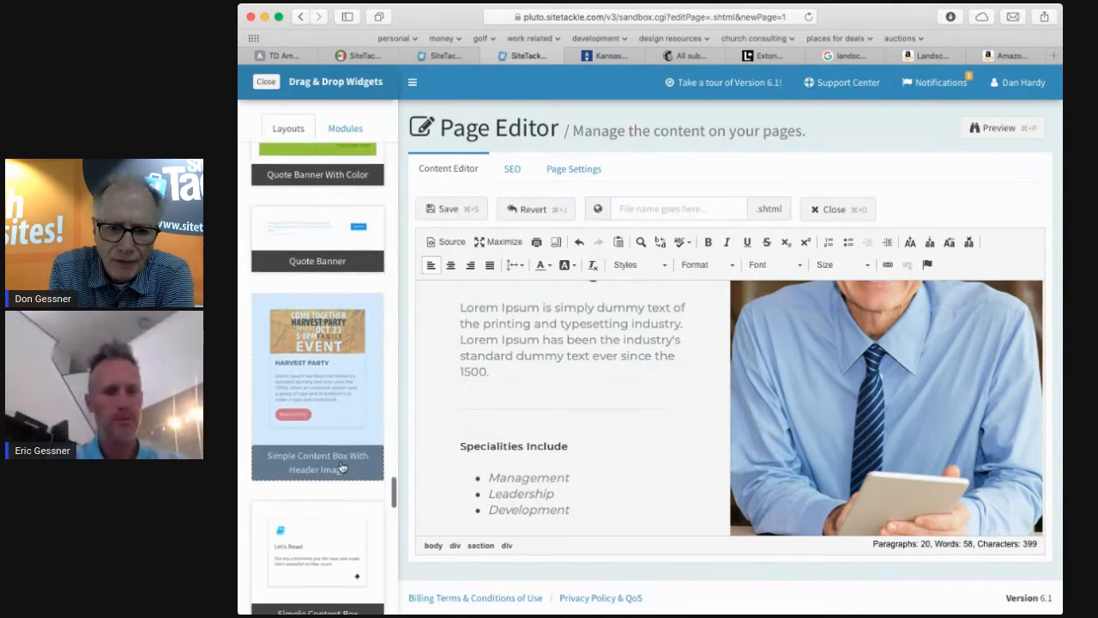
scroll(343, 466, "up", 2)
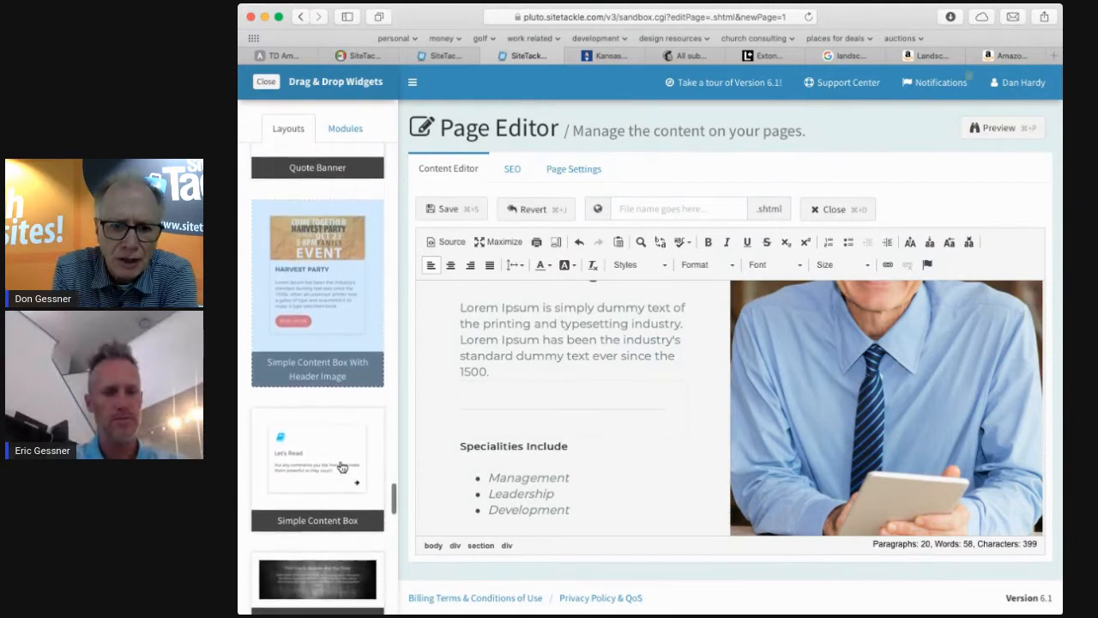
Insert the Simple Title Text And Button With Parallax Background layout below the existing page content.
scroll(343, 468, "down", 3)
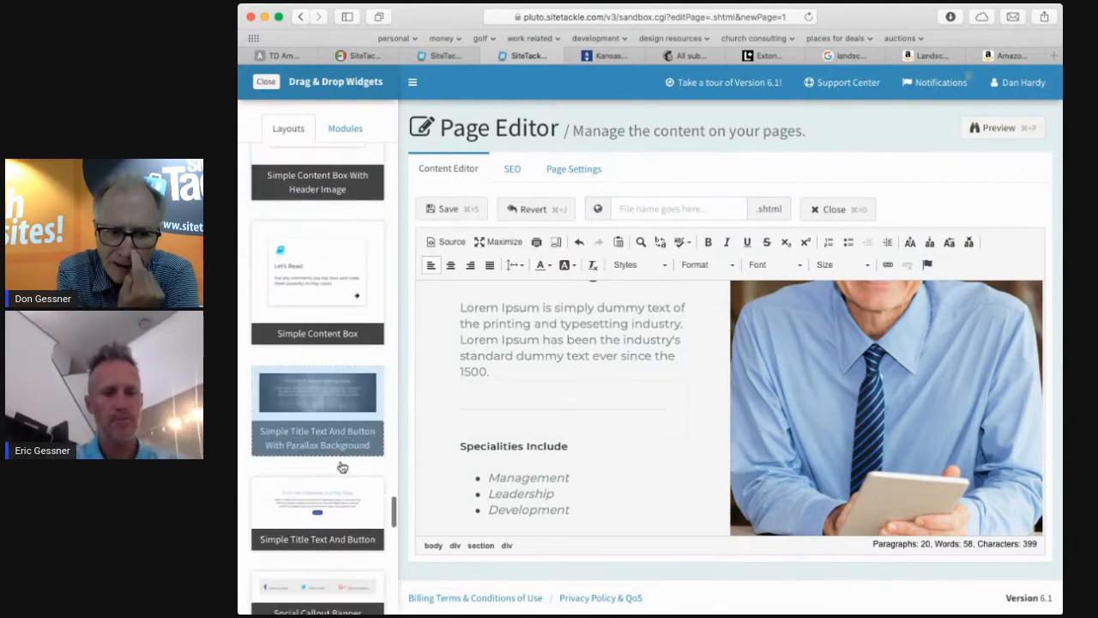
left_click_drag(343, 468, 832, 474)
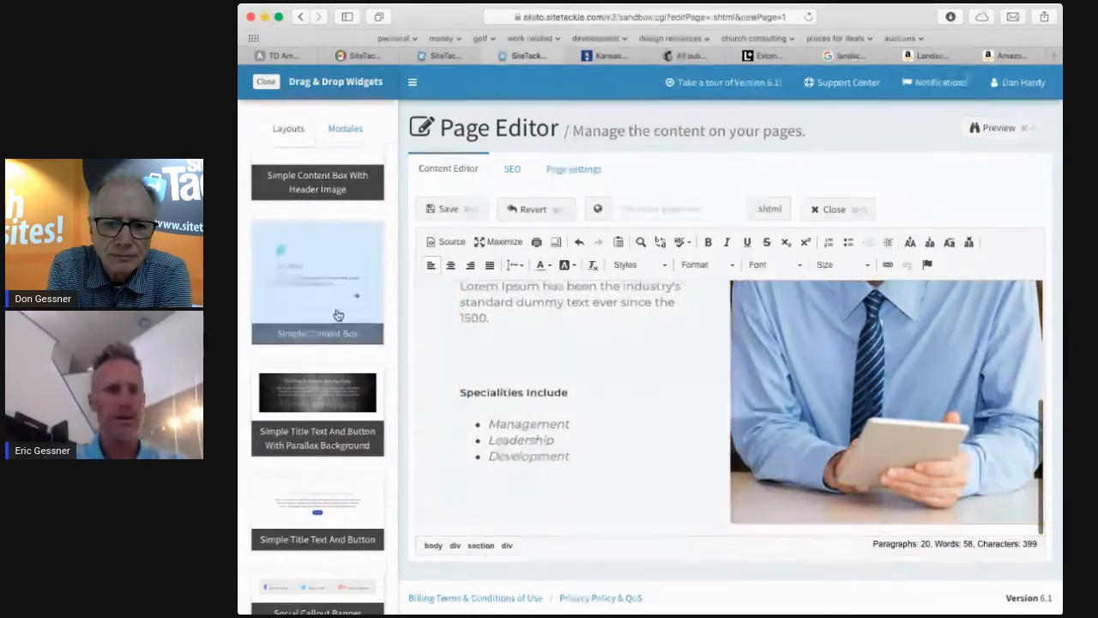
left_click_drag(313, 405, 681, 520)
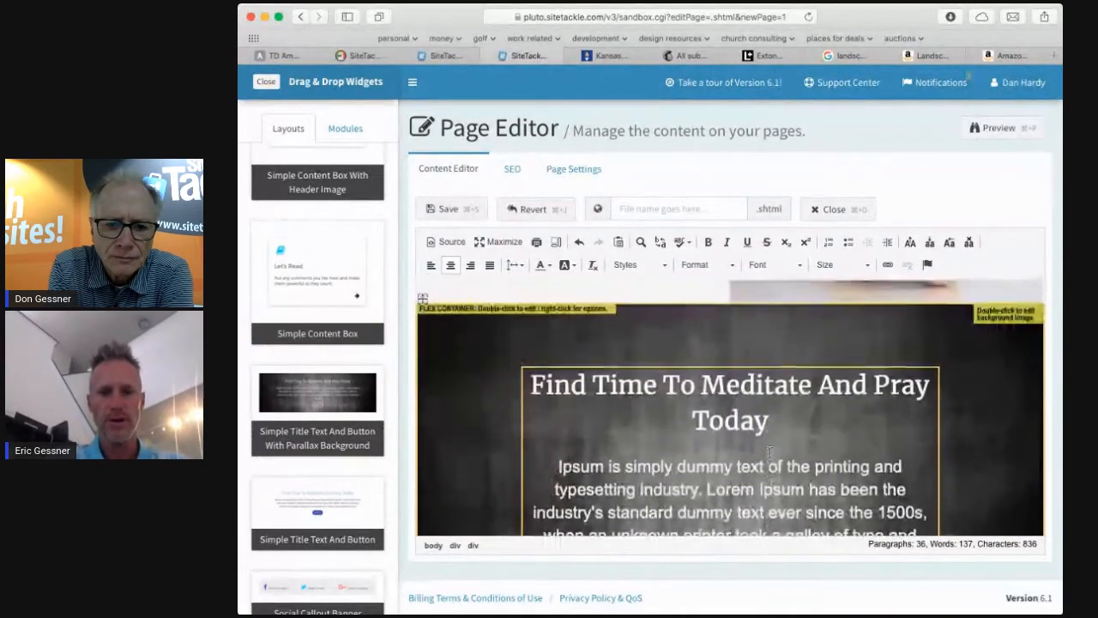
Insert the Simple Title Text And Button layout below the parallax section.
scroll(768, 451, "down", 3)
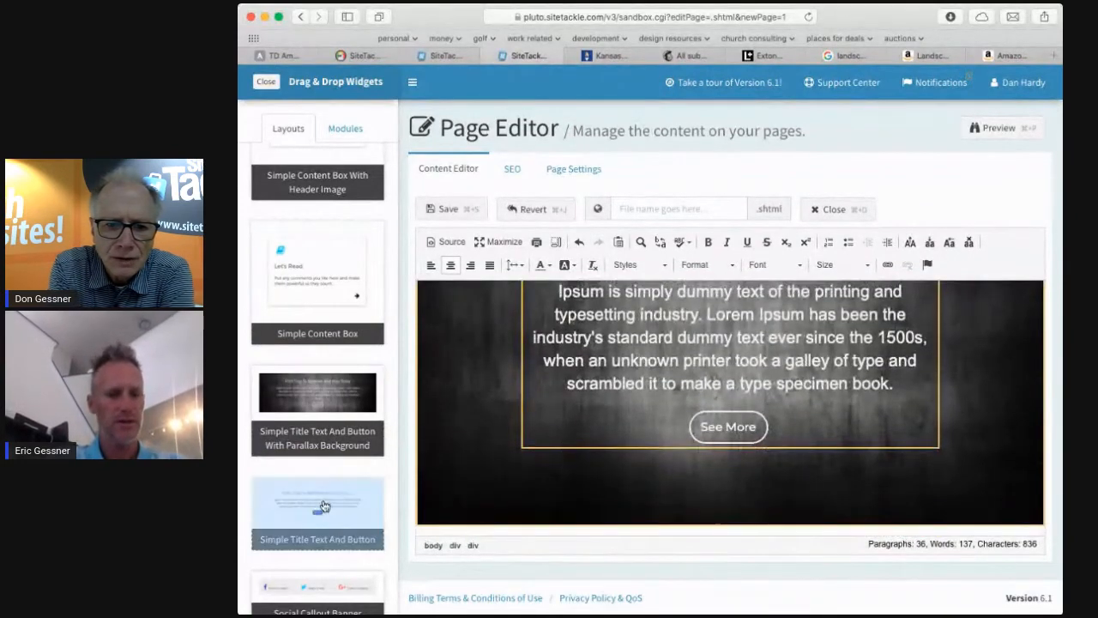
scroll(351, 485, "down", 2)
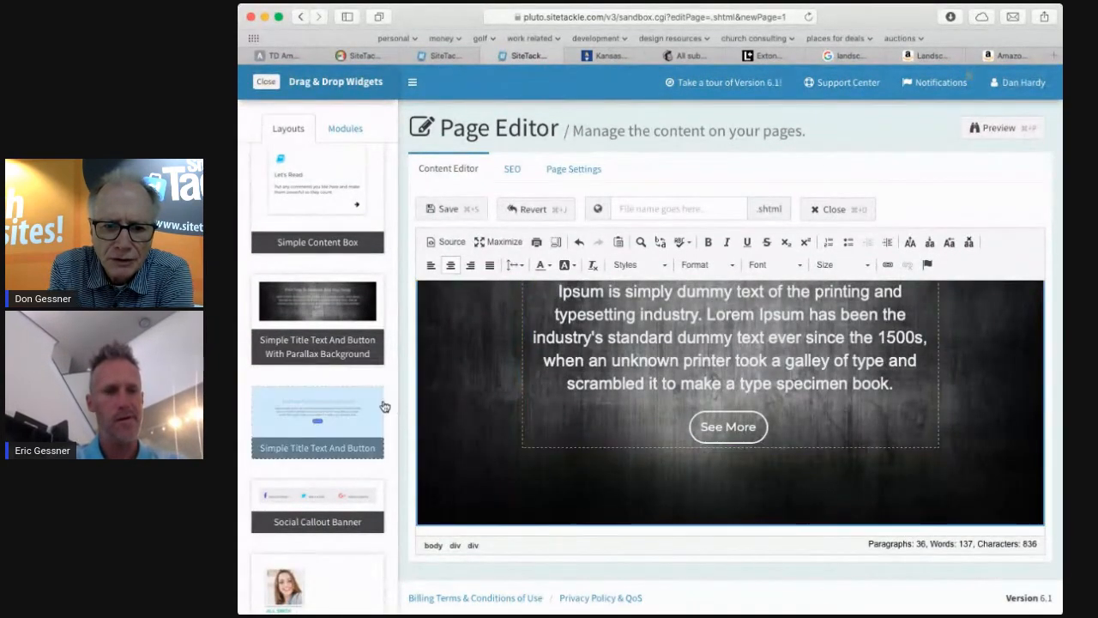
left_click_drag(333, 419, 665, 516)
scroll(665, 517, "down", 3)
scroll(665, 516, "up", 10)
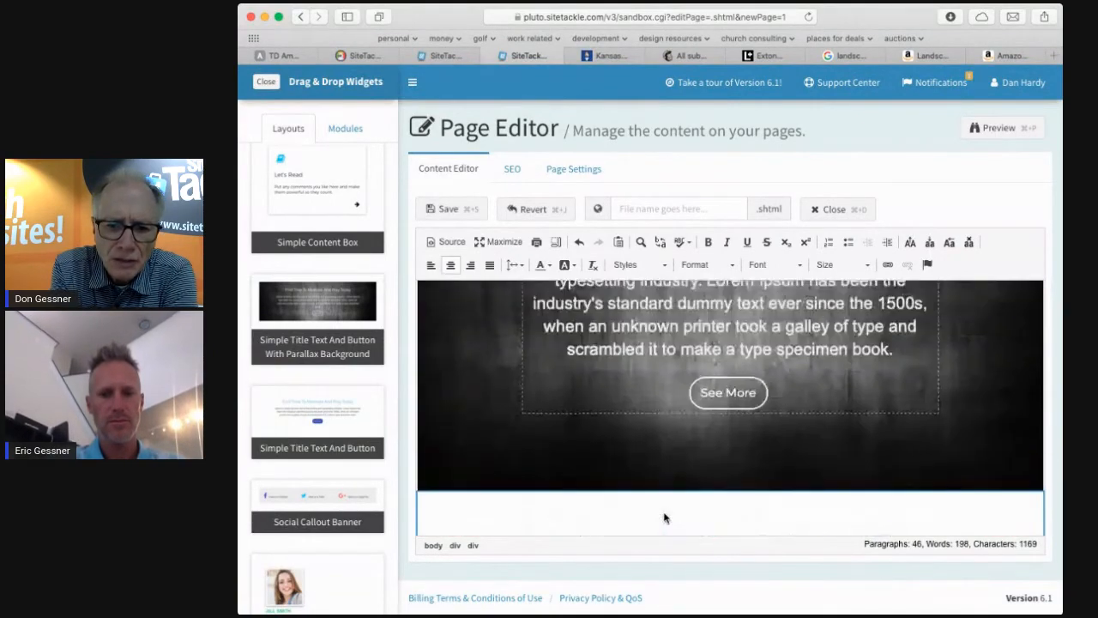
scroll(666, 518, "up", 2)
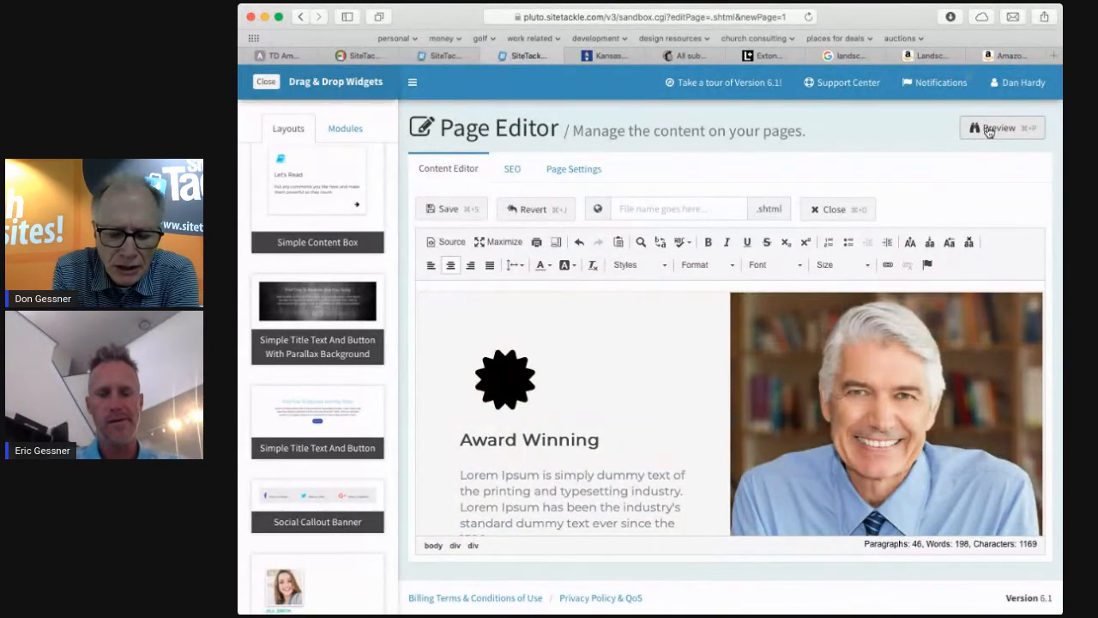
Preview the page with the two new layouts, scroll through it, and close the preview tab.
left_click(988, 130)
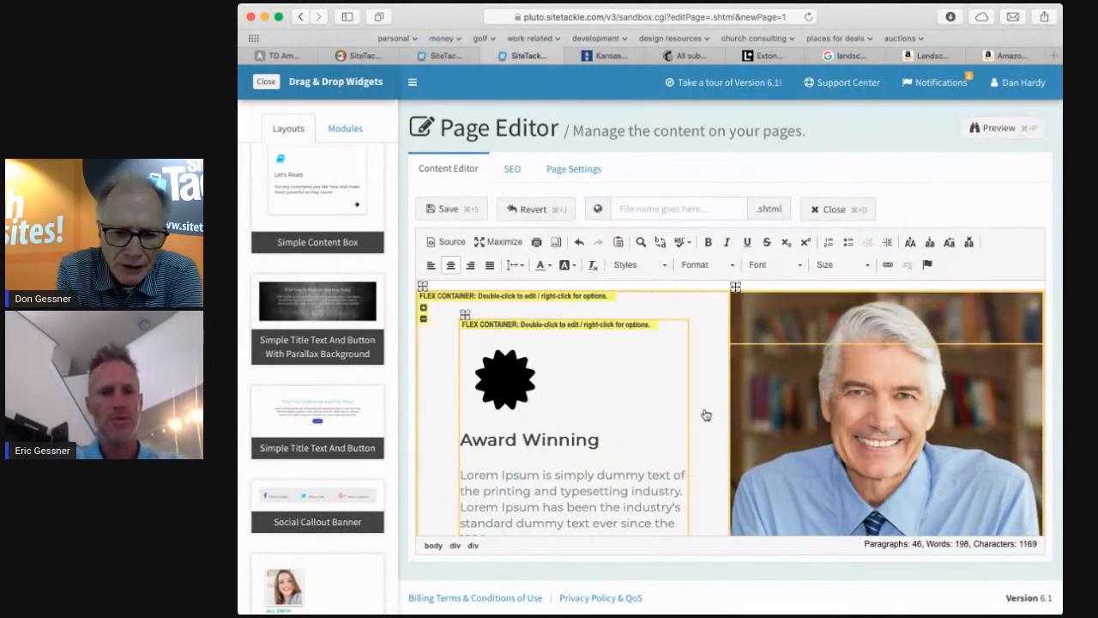
scroll(586, 394, "down", 15)
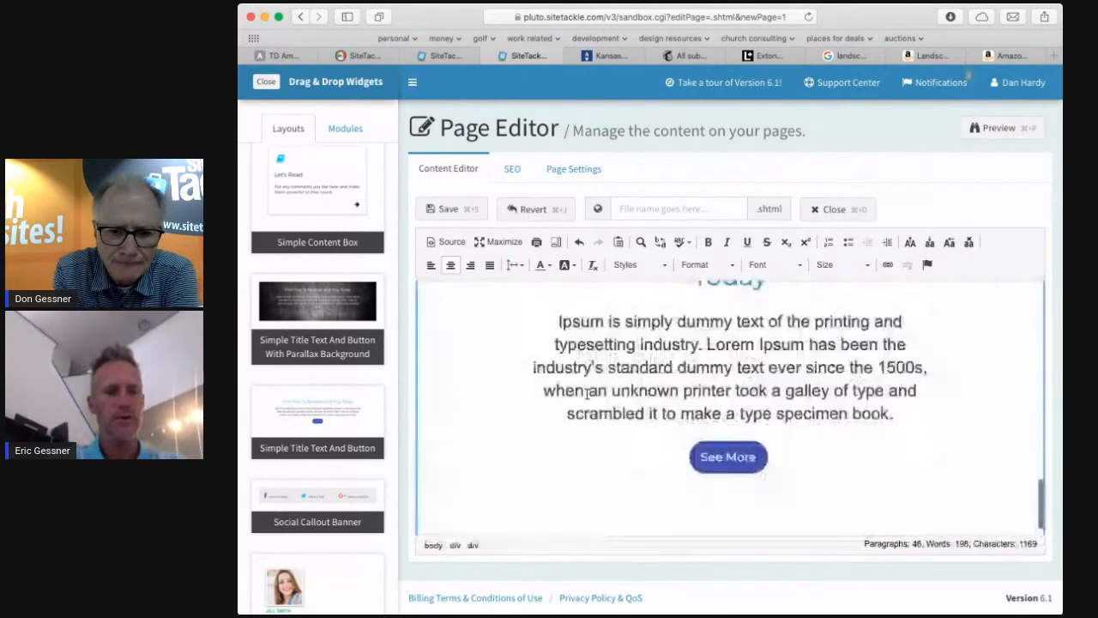
scroll(587, 393, "down", 1)
left_click_drag(329, 433, 303, 412)
left_click_drag(302, 408, 303, 409)
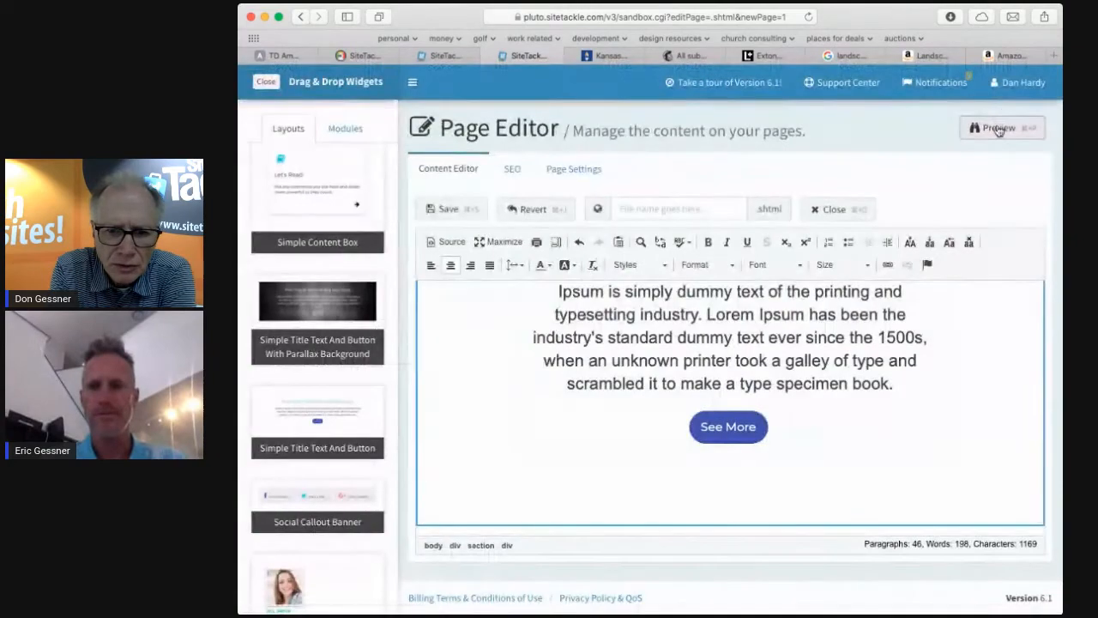
left_click(998, 128)
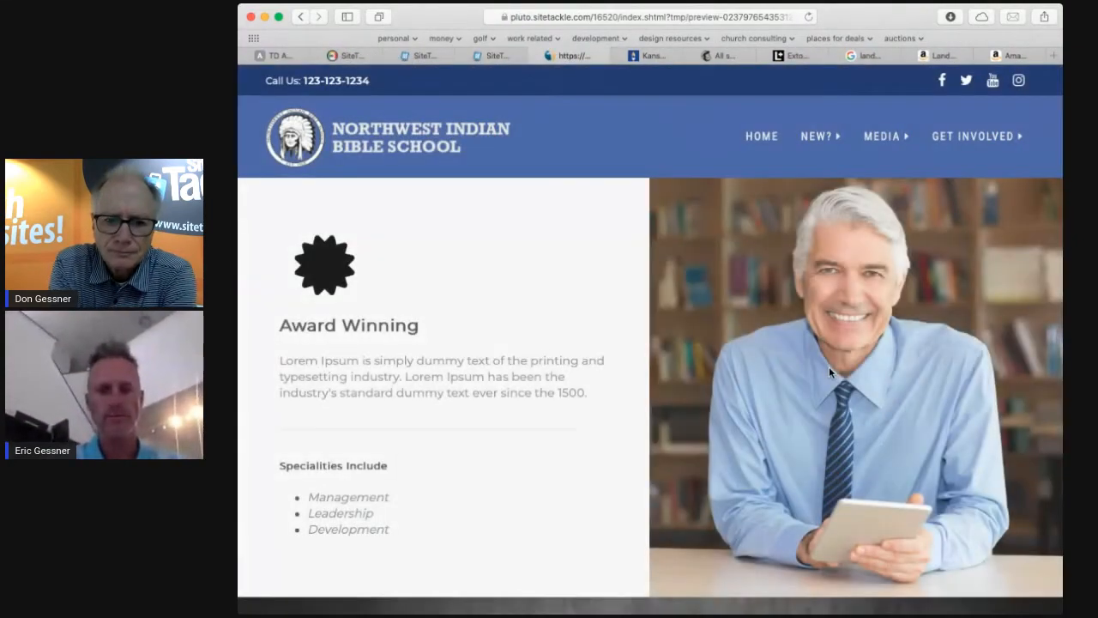
scroll(829, 372, "down", 5)
scroll(829, 372, "down", 8)
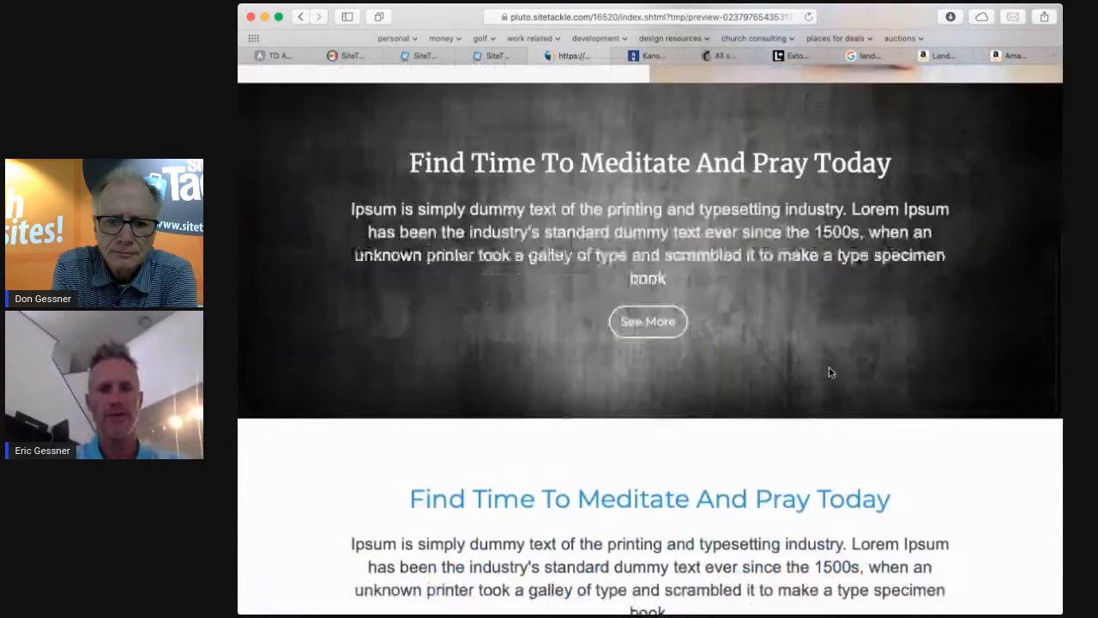
scroll(829, 371, "down", 5)
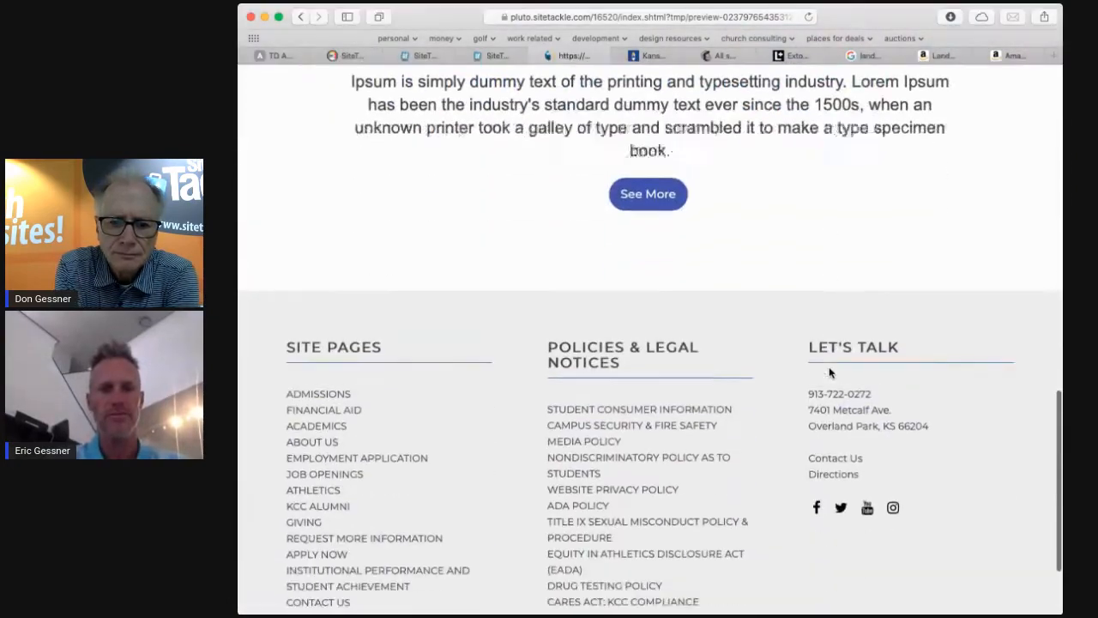
scroll(829, 370, "up", 4)
scroll(828, 372, "up", 10)
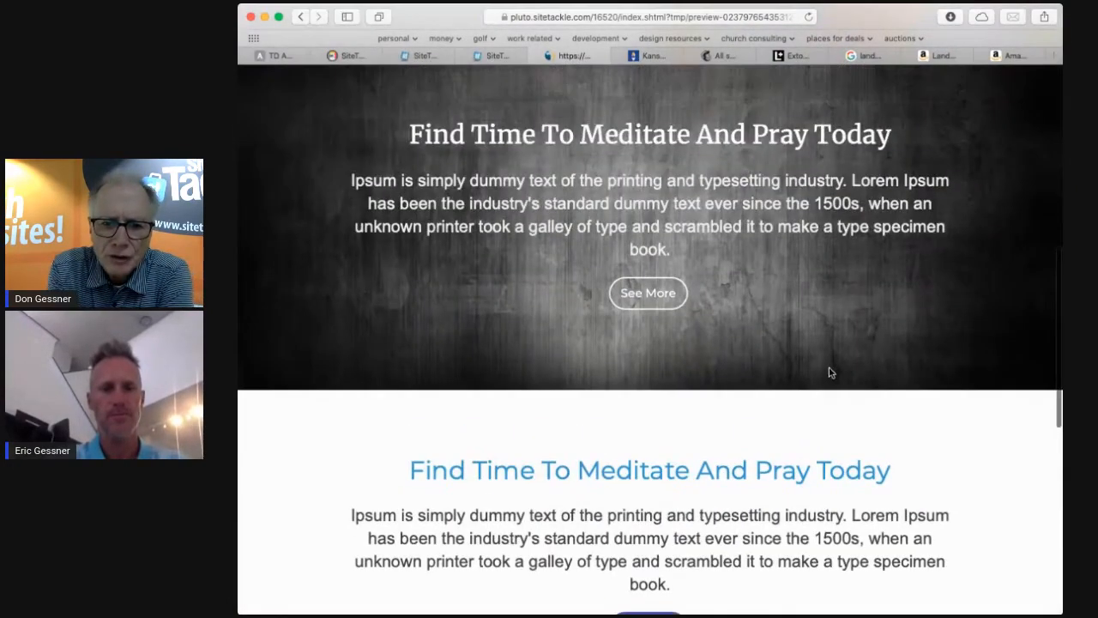
scroll(829, 371, "up", 1)
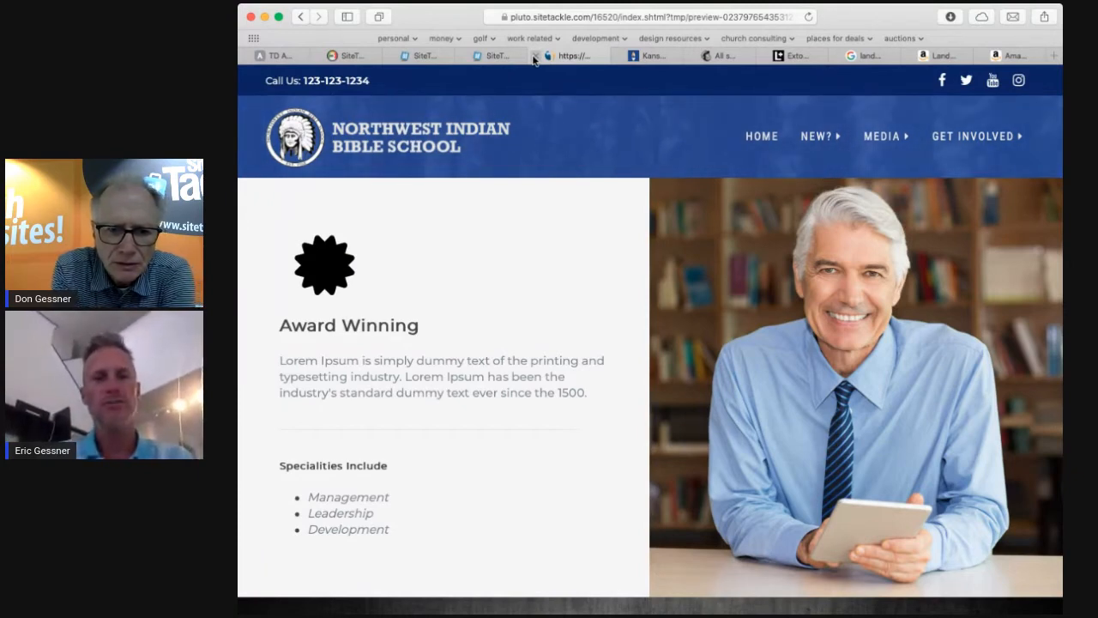
left_click(534, 57)
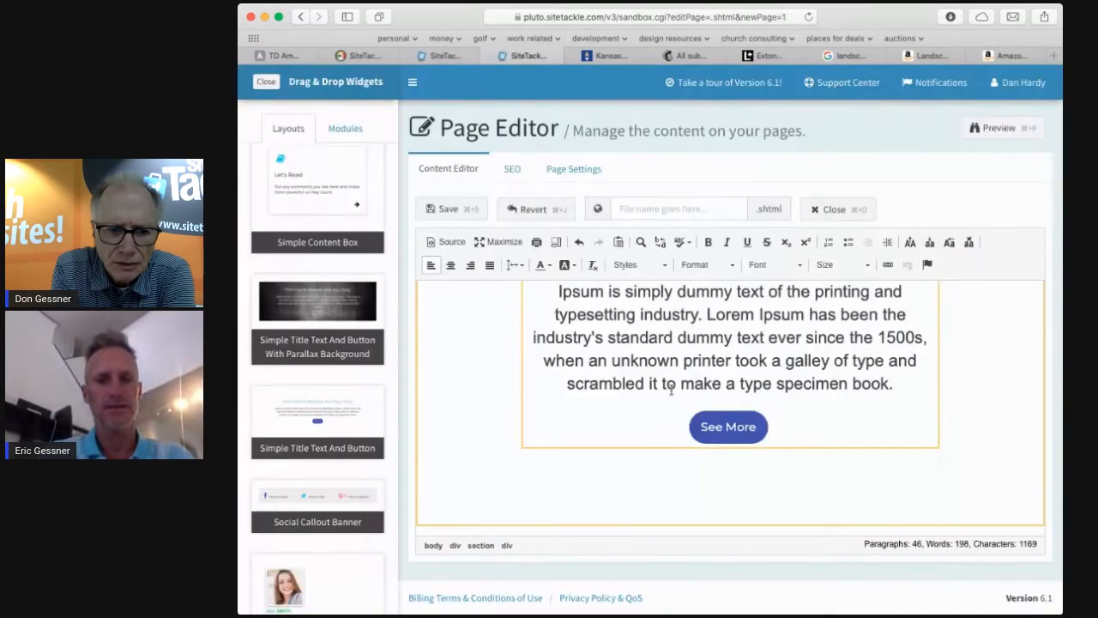
Add a new line after the last section and insert the Social Callout Banner layout there.
left_click(993, 509)
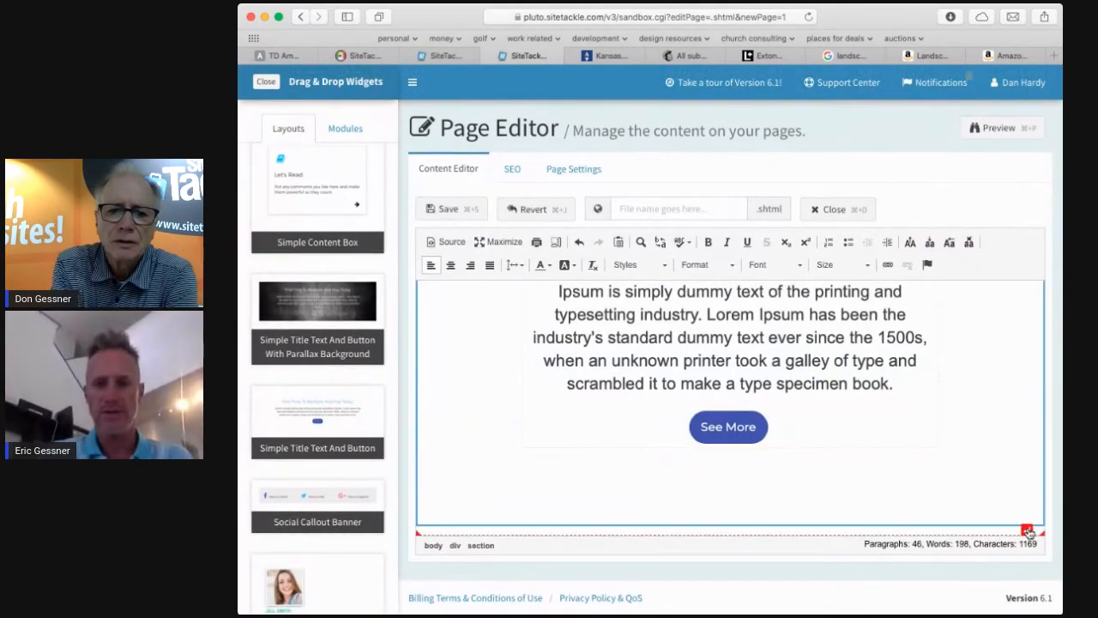
left_click(1028, 532)
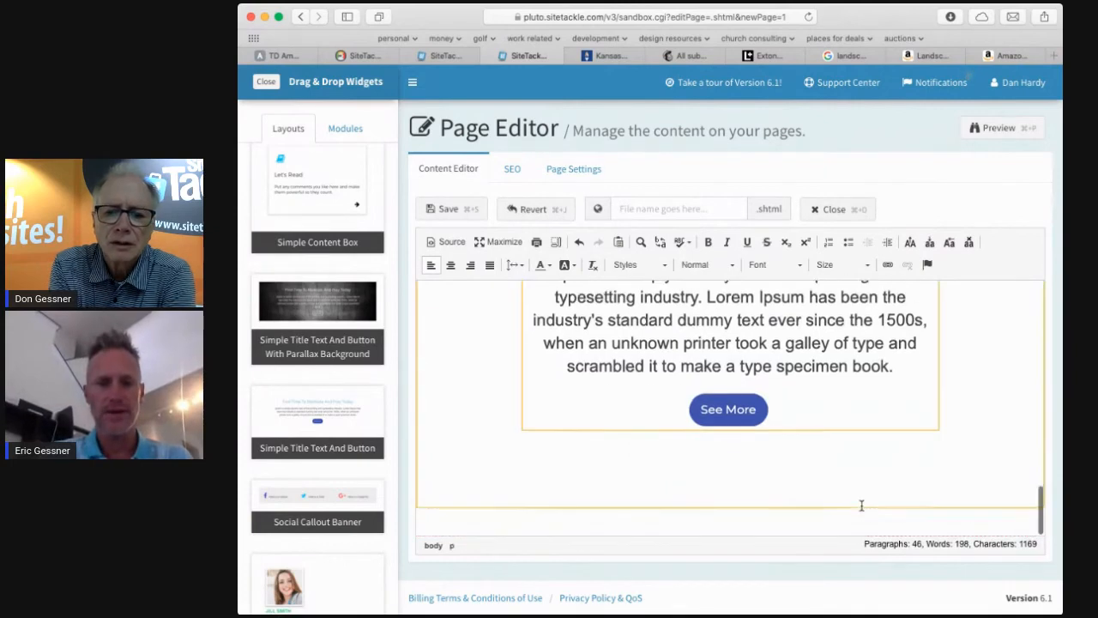
scroll(604, 496, "down", 1)
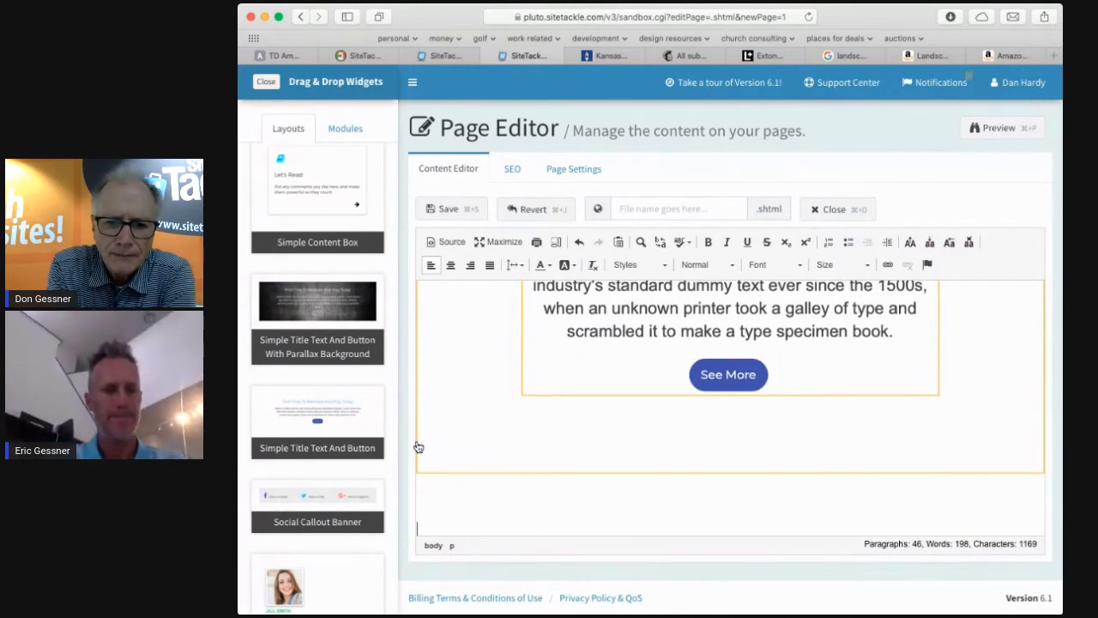
left_click_drag(322, 506, 445, 495)
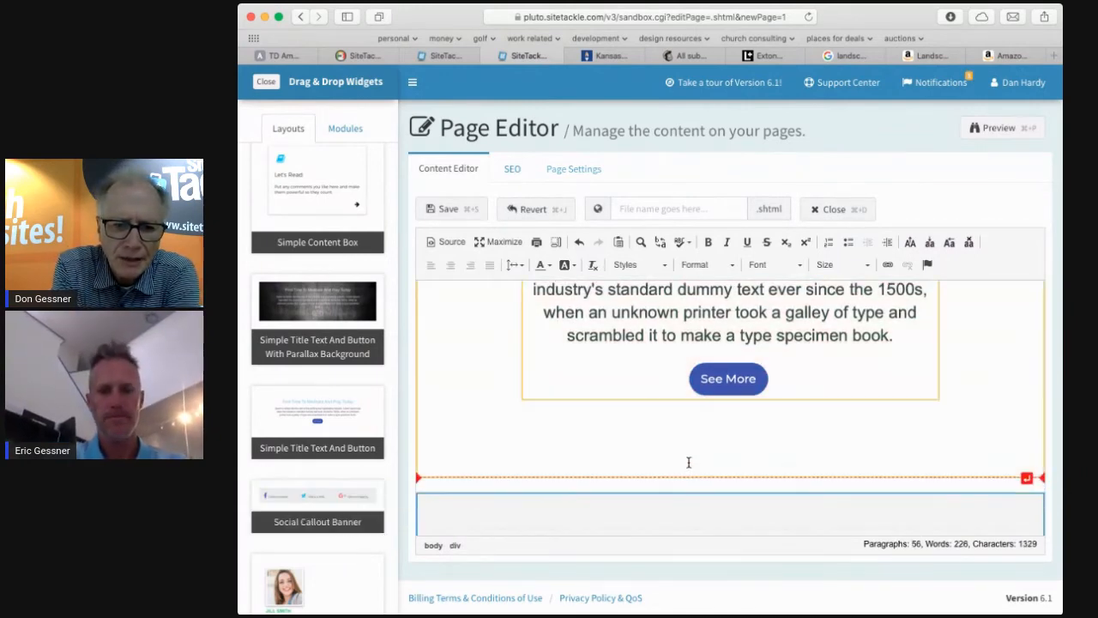
scroll(687, 462, "down", 3)
scroll(688, 462, "up", 3)
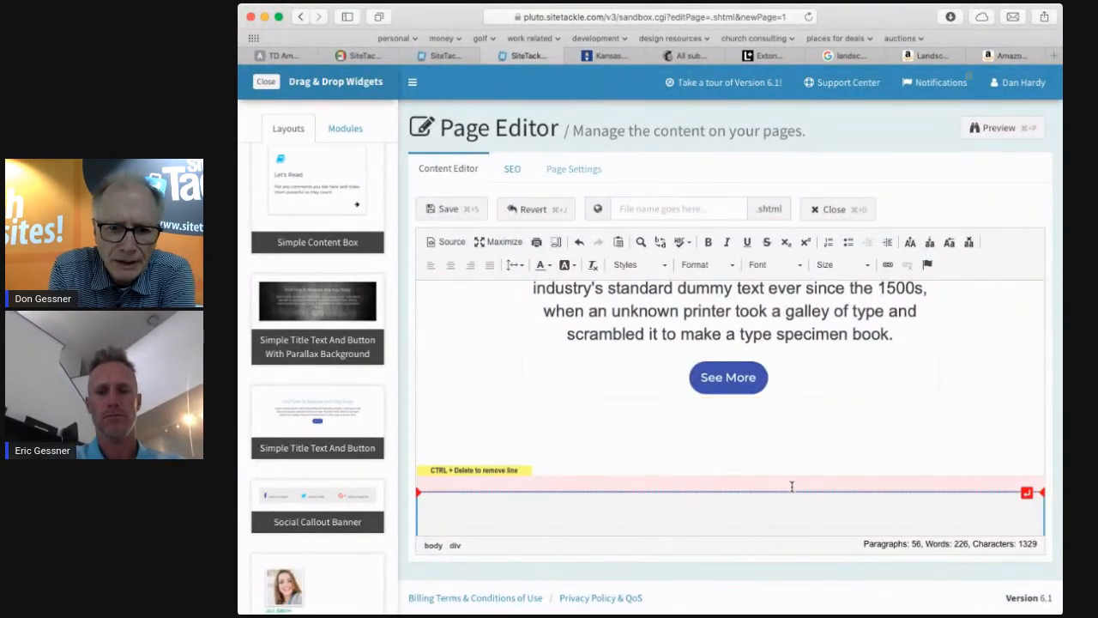
Delete the empty line left between the button section and the Social Callout Banner.
left_click(587, 486)
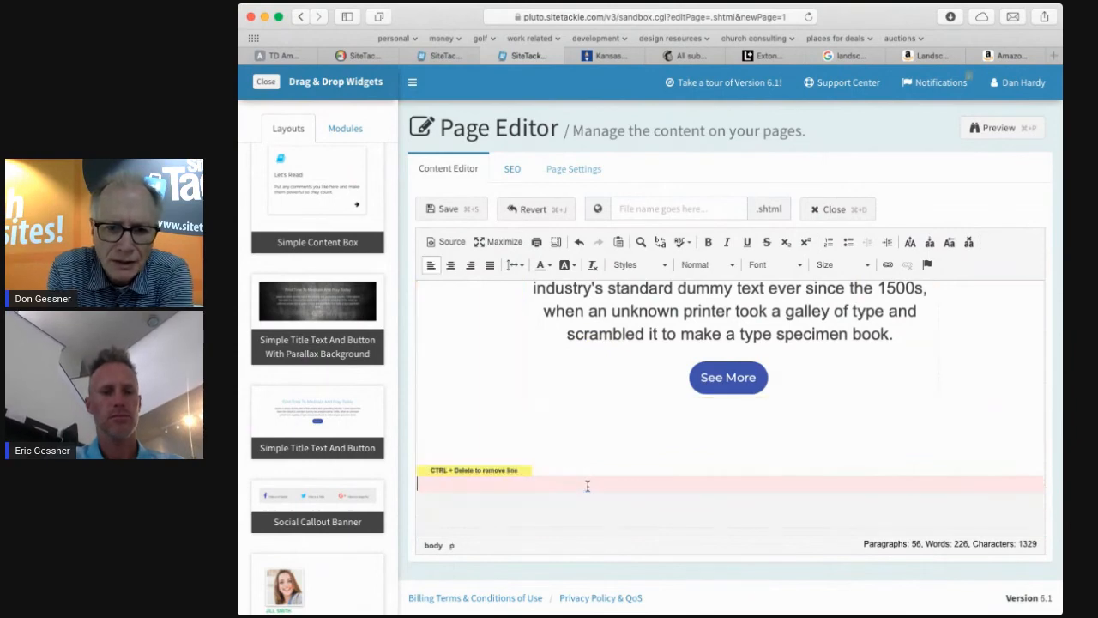
key("BackSpace")
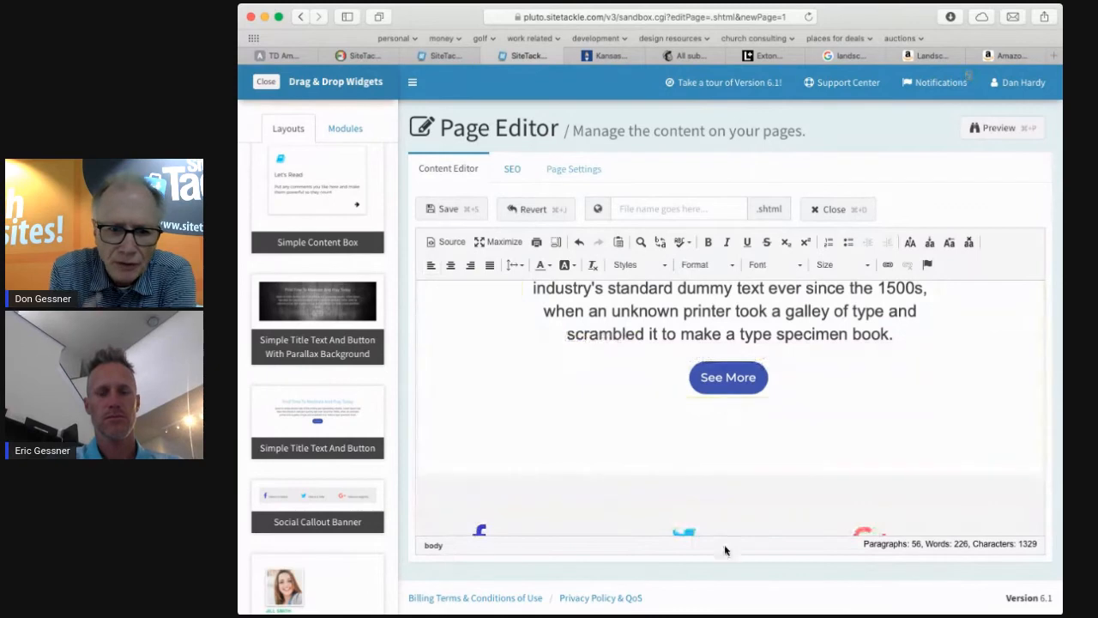
Preview the updated page, scroll down to the social banner, and close the preview tab.
left_click(998, 128)
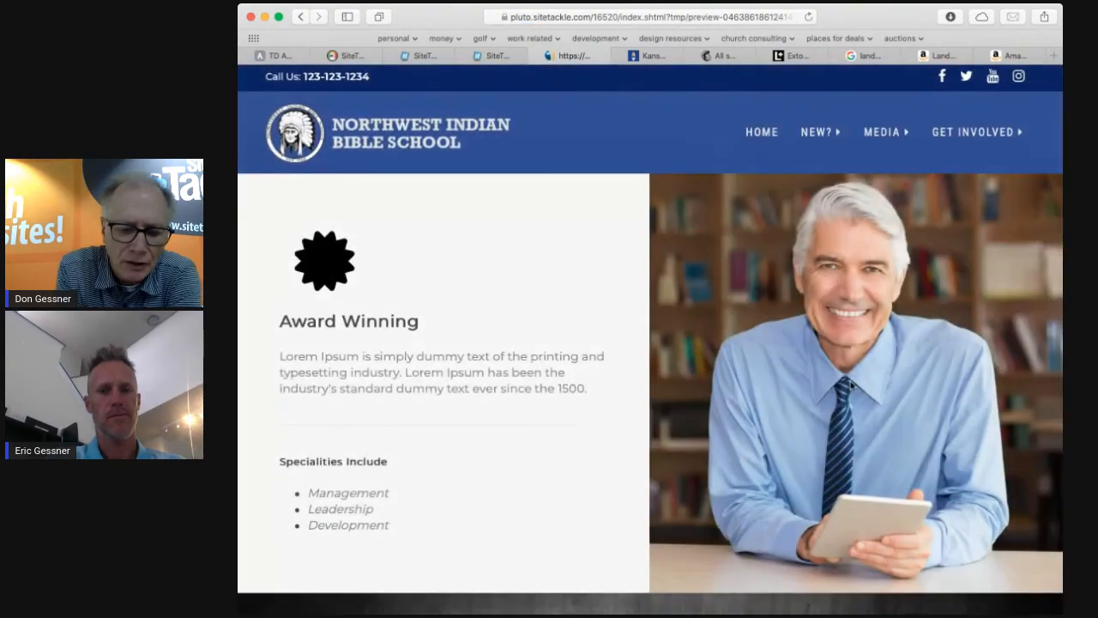
scroll(852, 385, "down", 5)
scroll(852, 385, "down", 6)
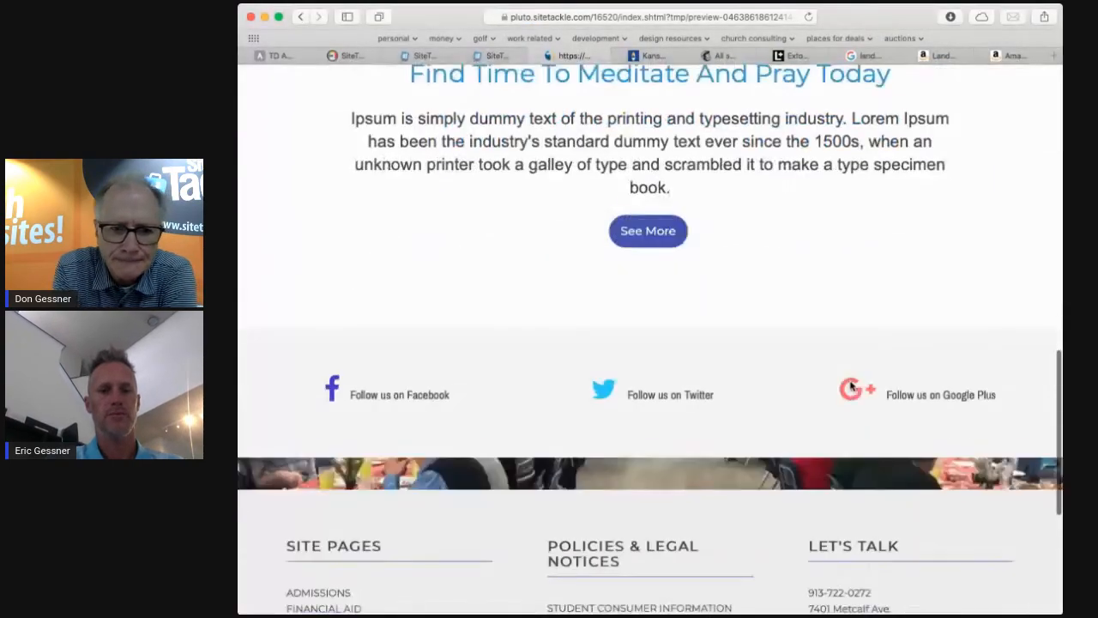
scroll(852, 387, "up", 1)
scroll(852, 387, "up", 10)
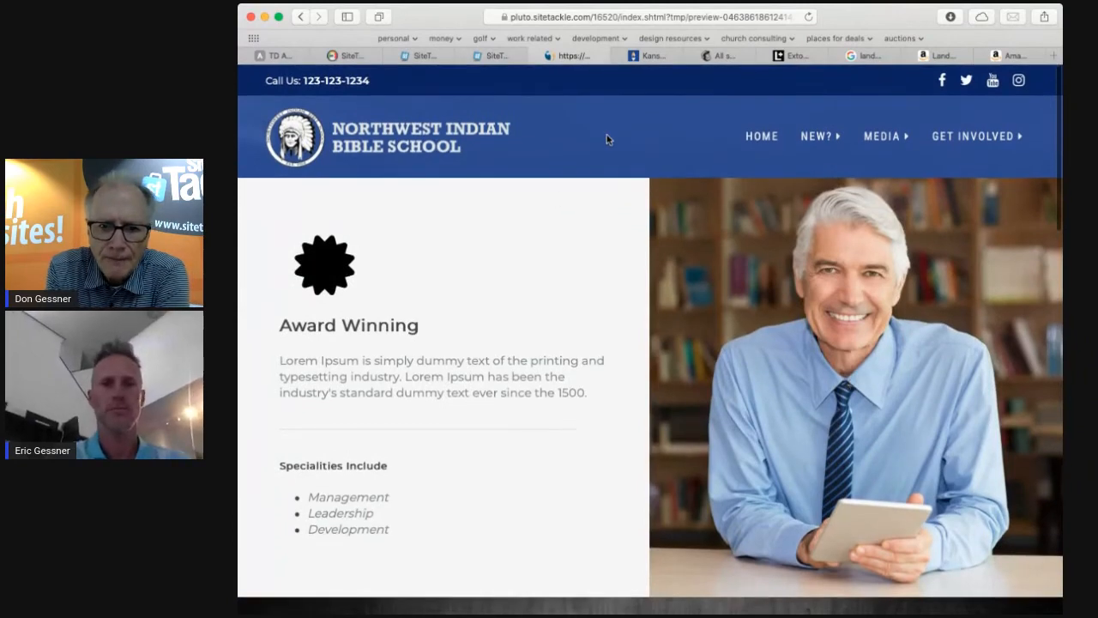
key("super+w")
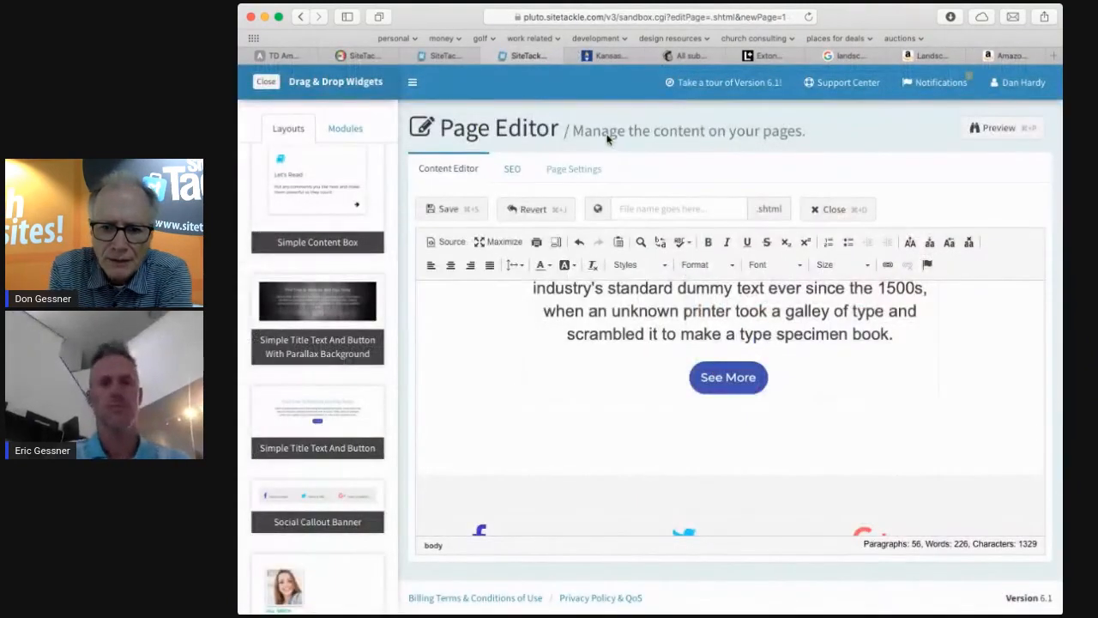
key("super+Tab")
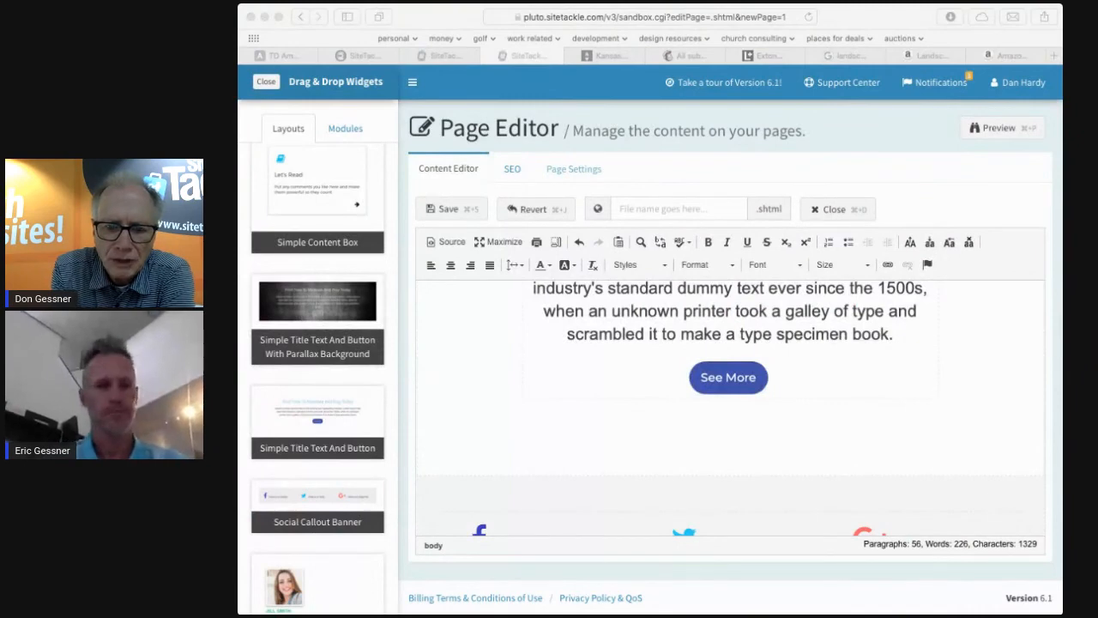